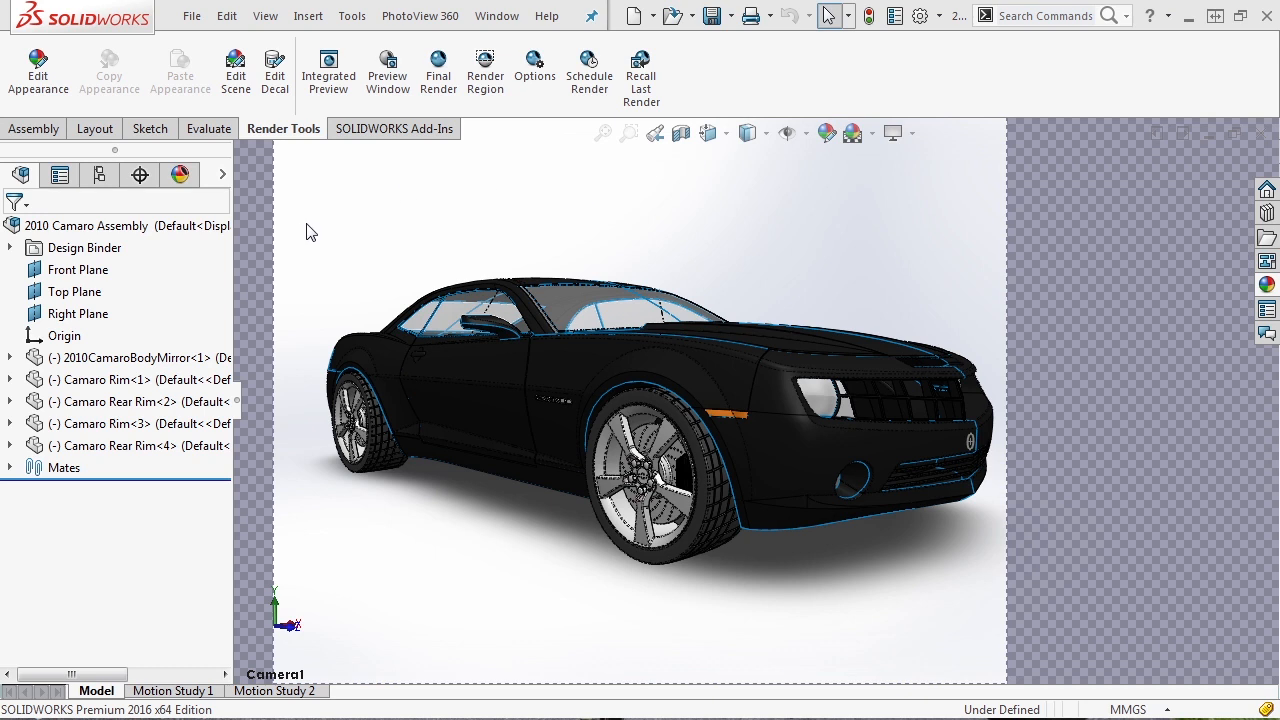
- Try a render region around the front end of the car's hood and grille, and turn the region off
left_click(485, 80)
left_click_drag(747, 354, 1002, 312)
left_click_drag(639, 441, 929, 405)
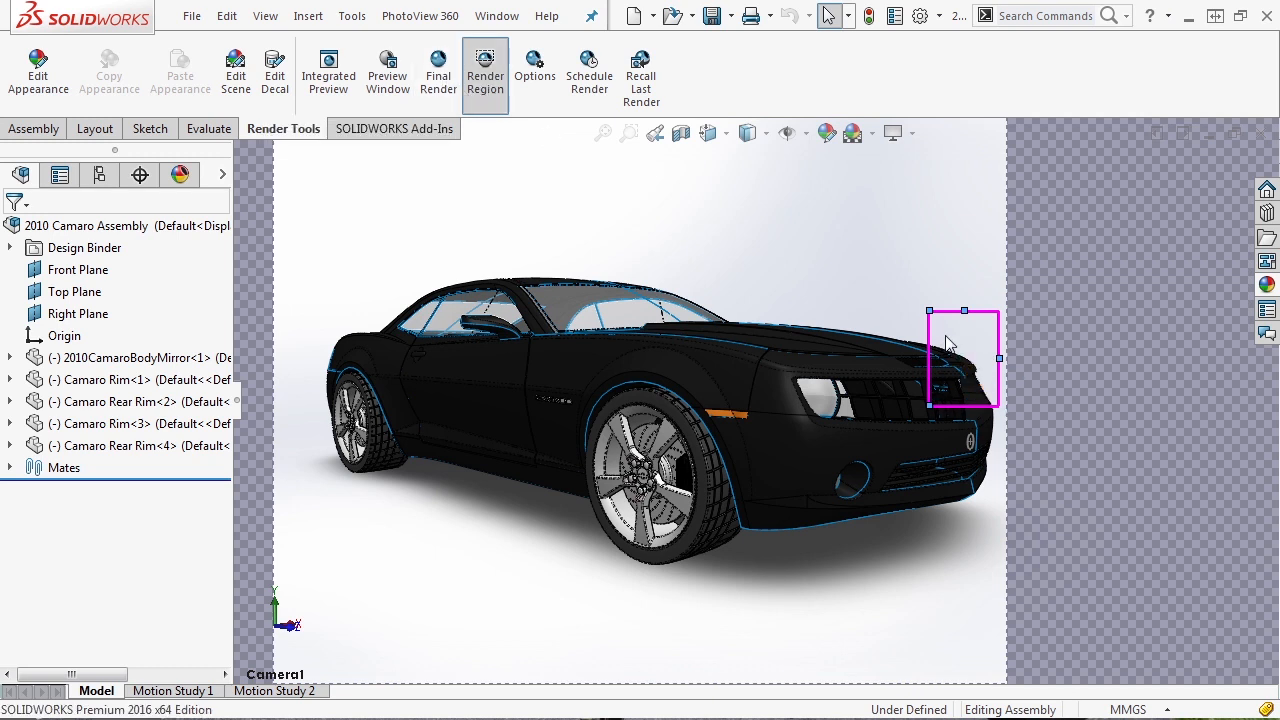
left_click(500, 90)
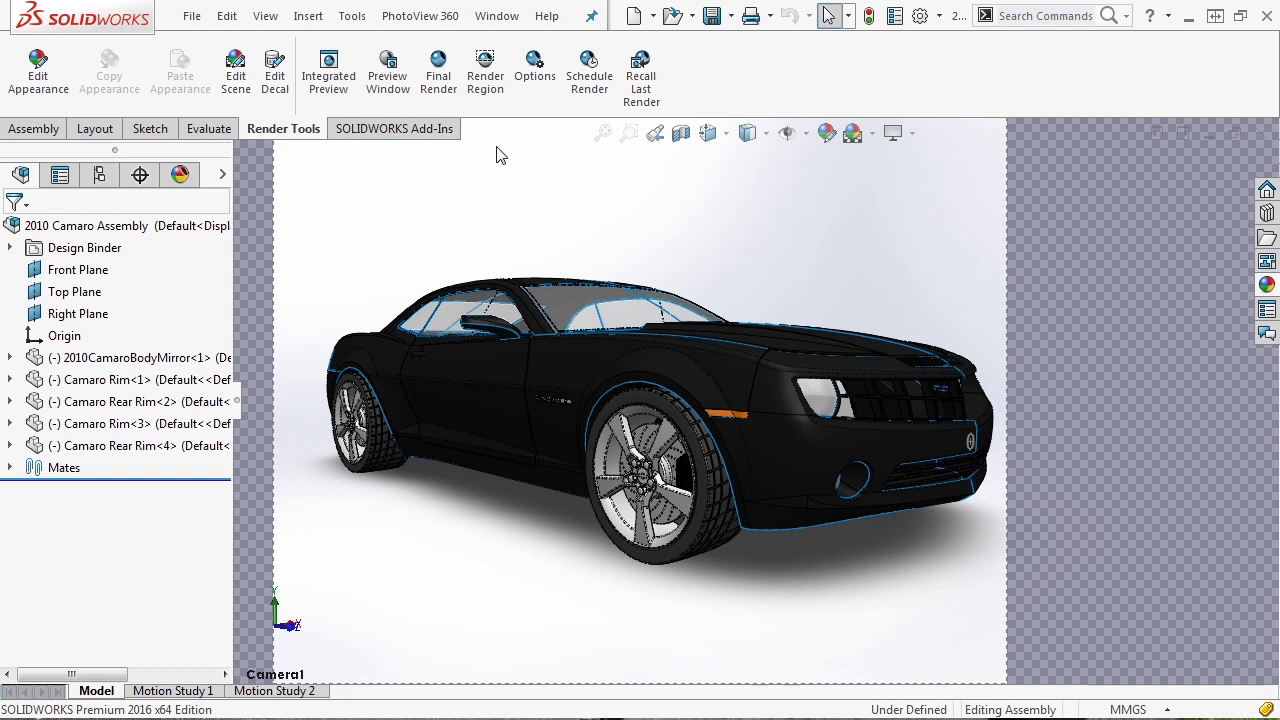
- Open the PhotoView 360 render options and choose 1920X1080 (16:9) as the output image size
left_click(538, 92)
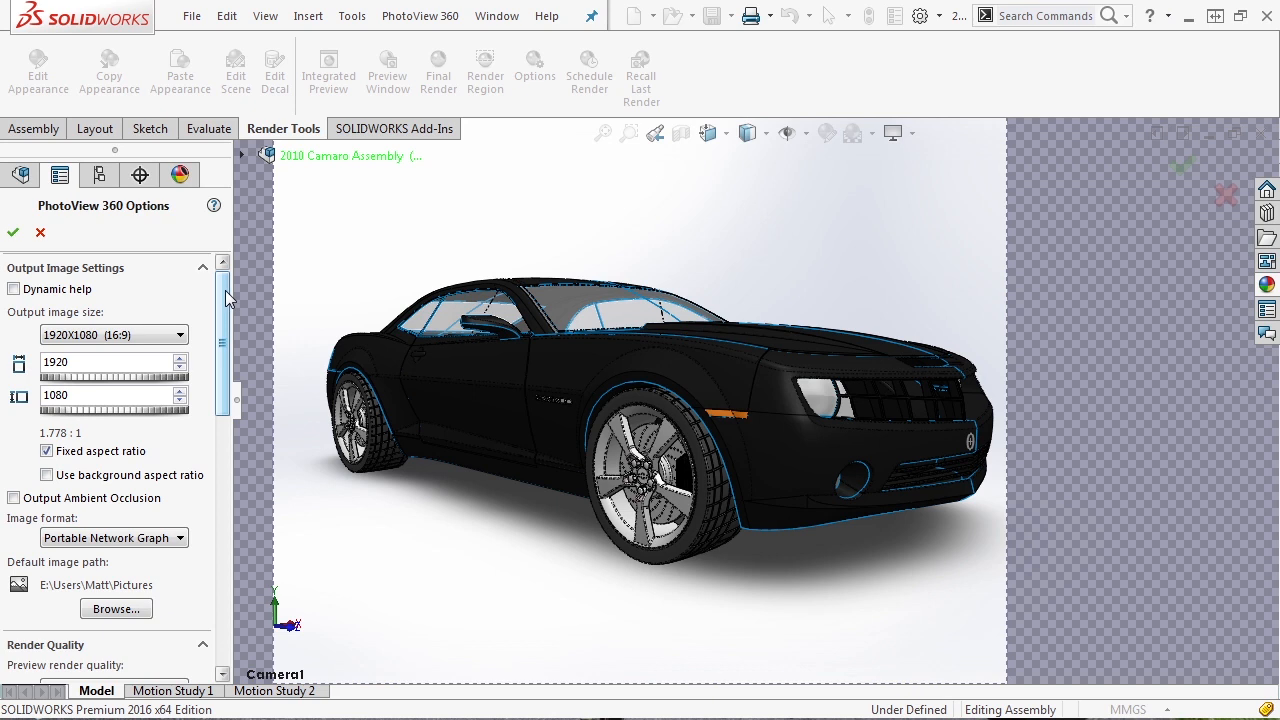
scroll(116, 308, "down", 3)
left_click(151, 293)
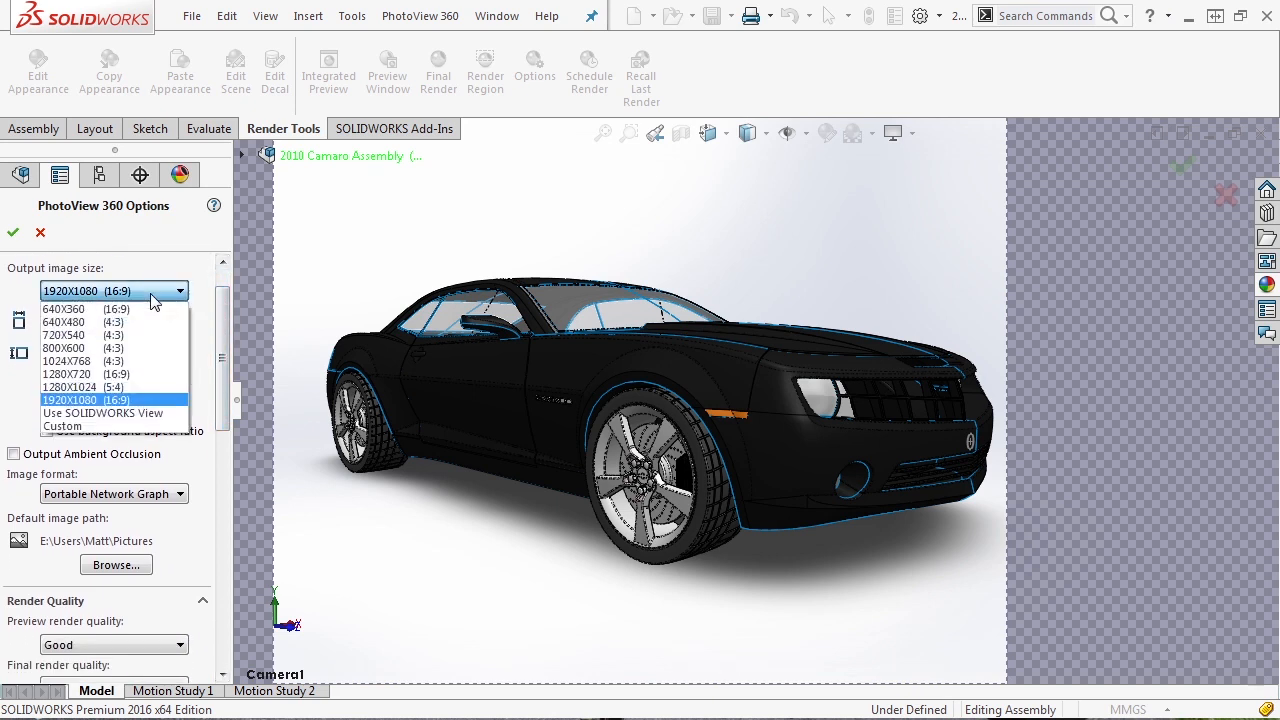
left_click(104, 401)
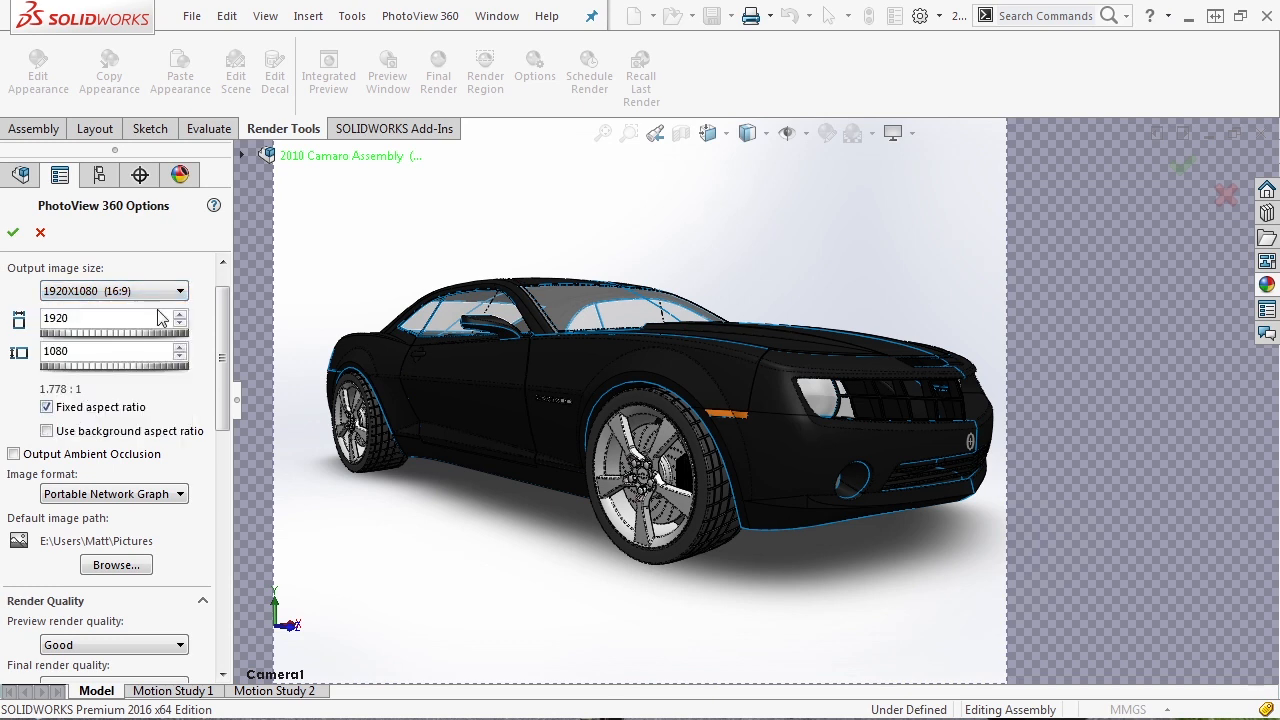
- Examine the available output image formats and the render quality, reflection, refraction and gamma settings
left_click_drag(221, 323, 231, 369)
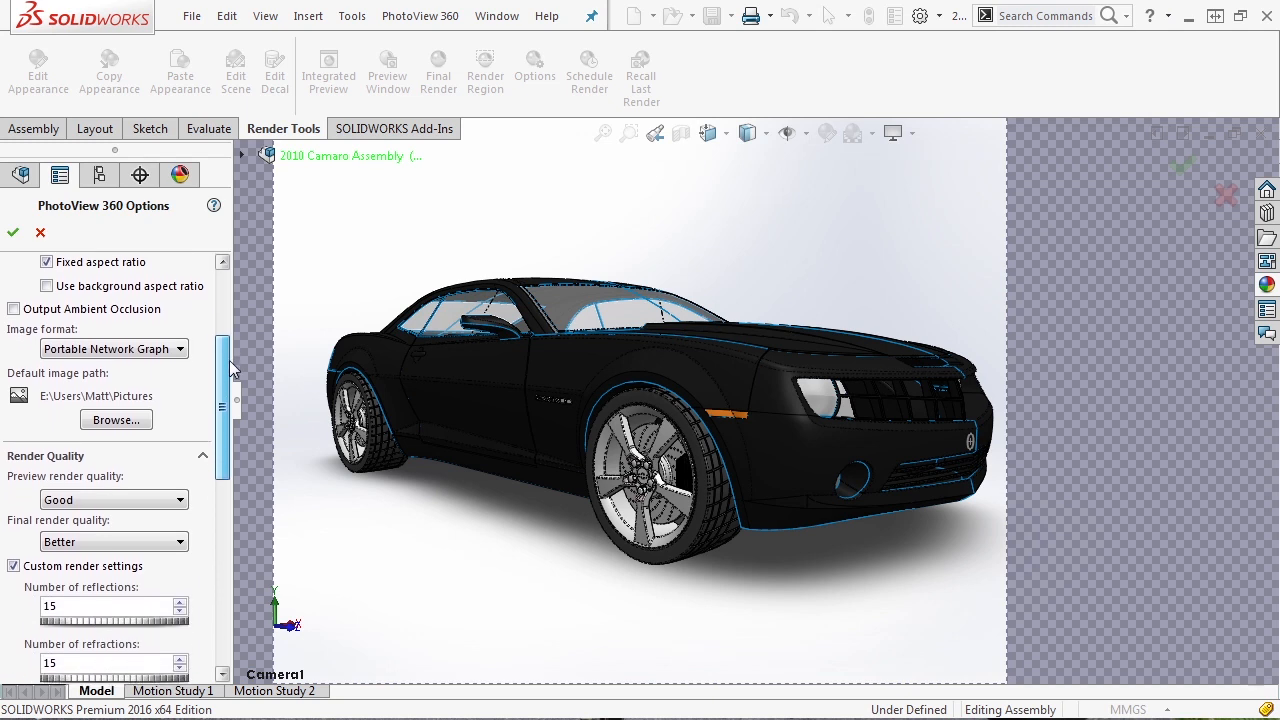
left_click(174, 352)
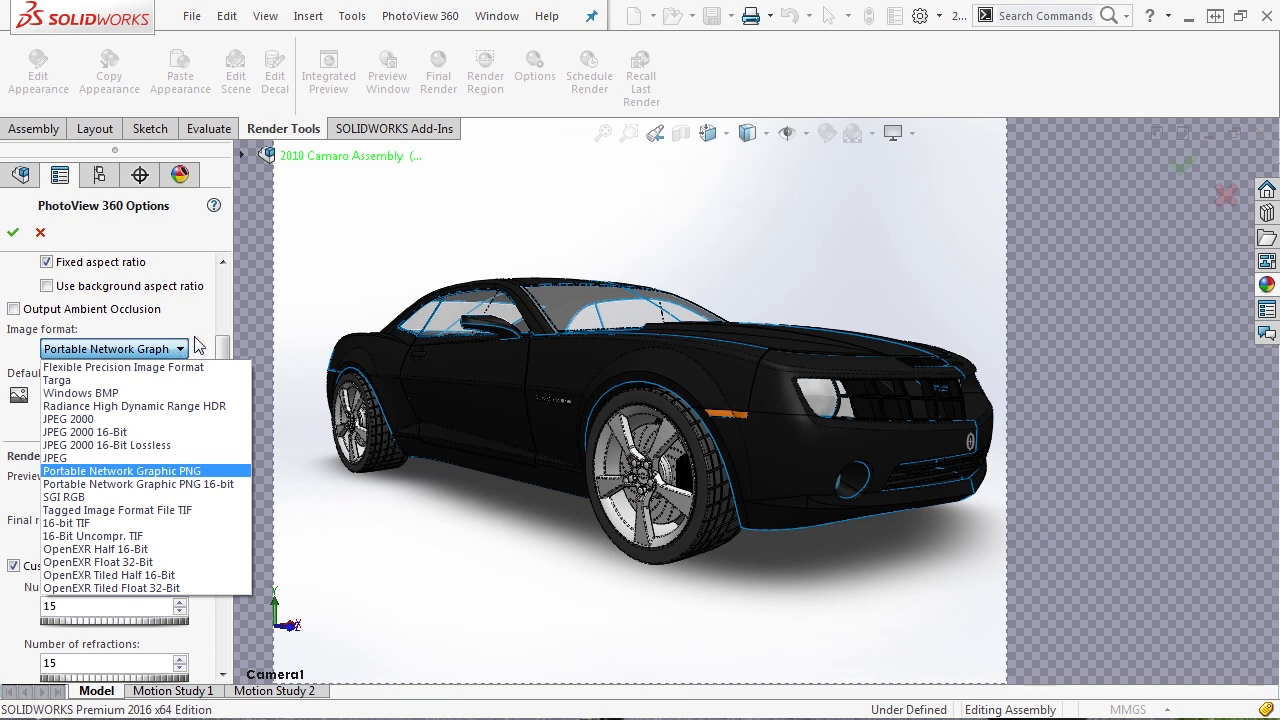
left_click(227, 346)
left_click_drag(227, 346, 229, 370)
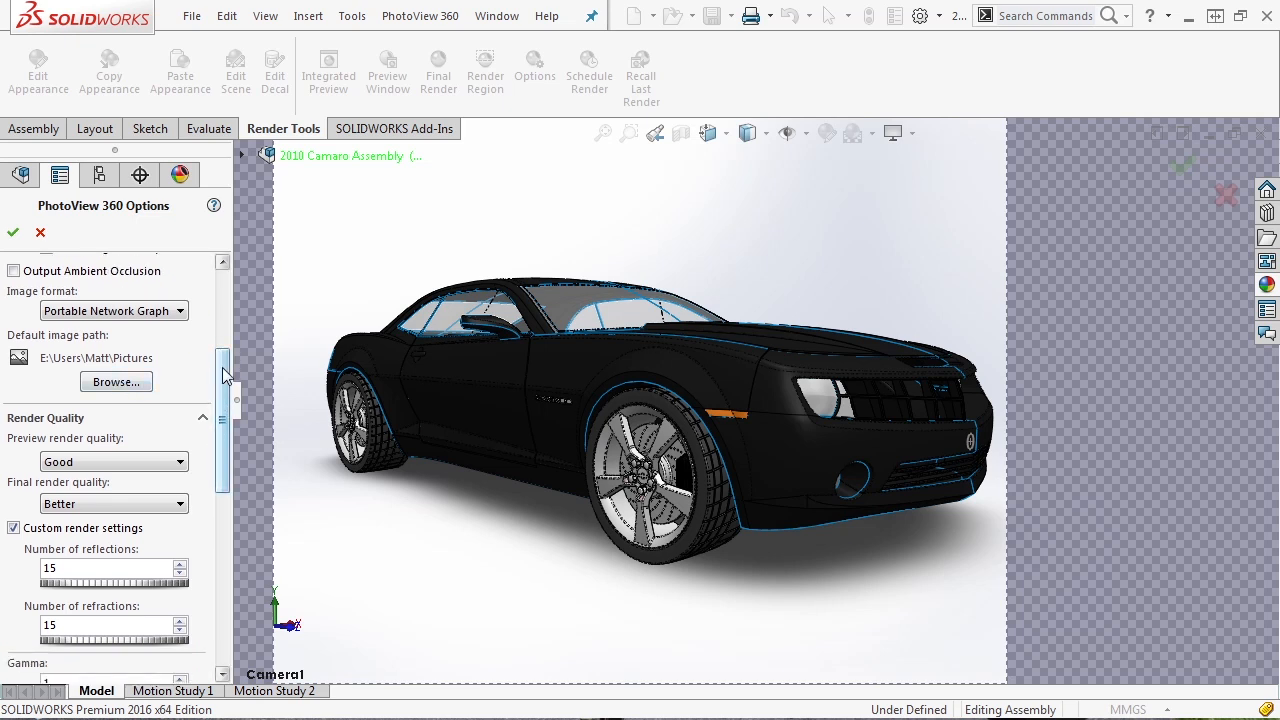
left_click_drag(223, 368, 227, 420)
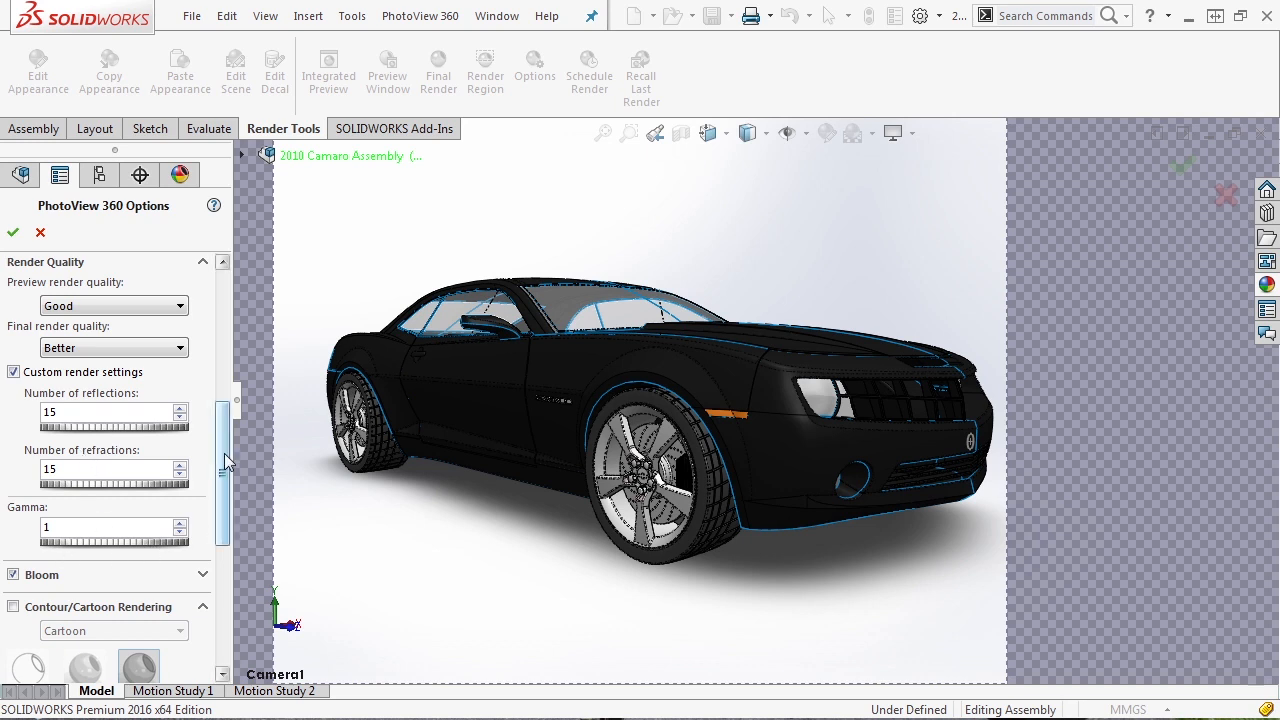
left_click_drag(224, 452, 226, 486)
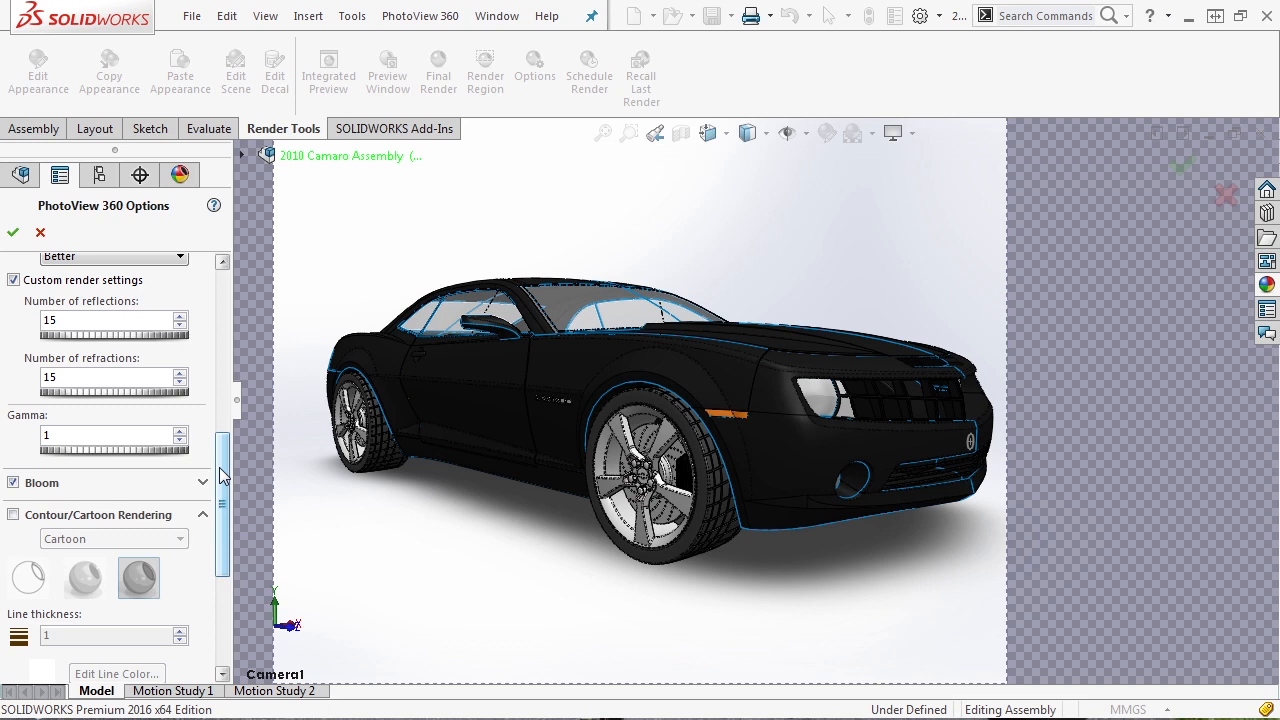
- Expand the Bloom settings and read the help for the bloom setpoint and bloom extent
left_click_drag(222, 480, 223, 512)
left_click(202, 368)
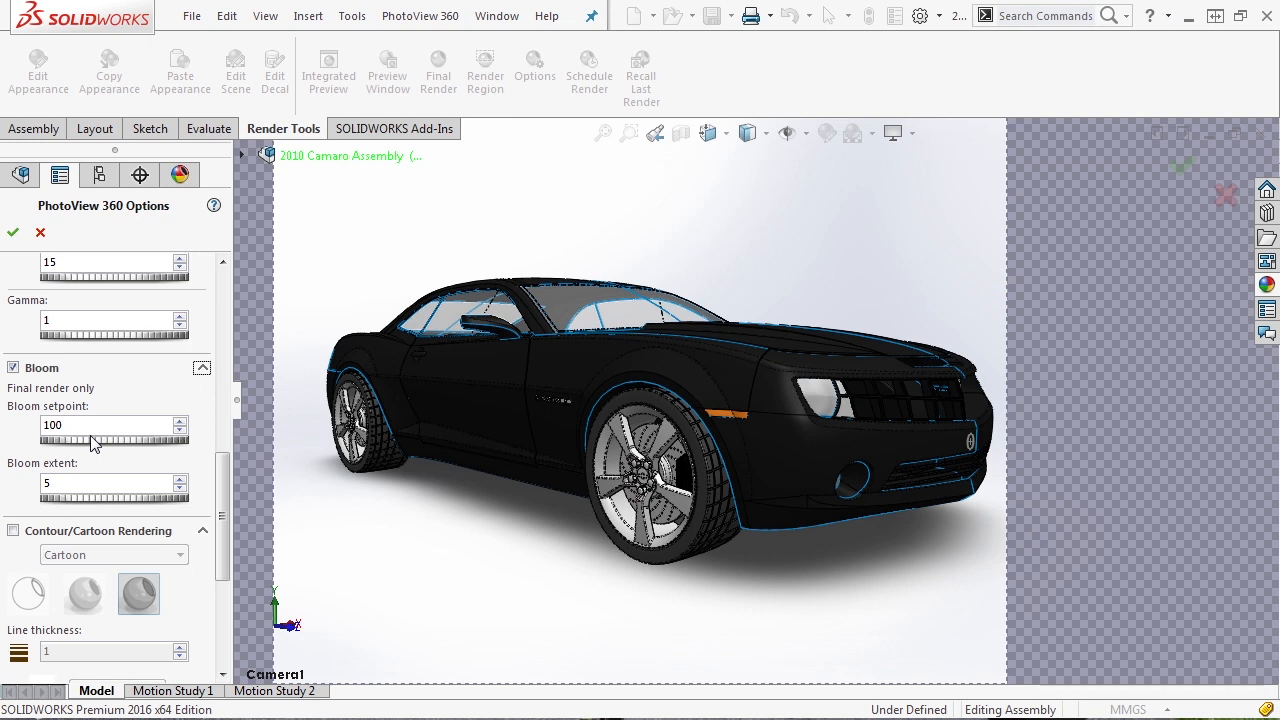
left_click_drag(223, 465, 222, 524)
mouse_move(166, 395)
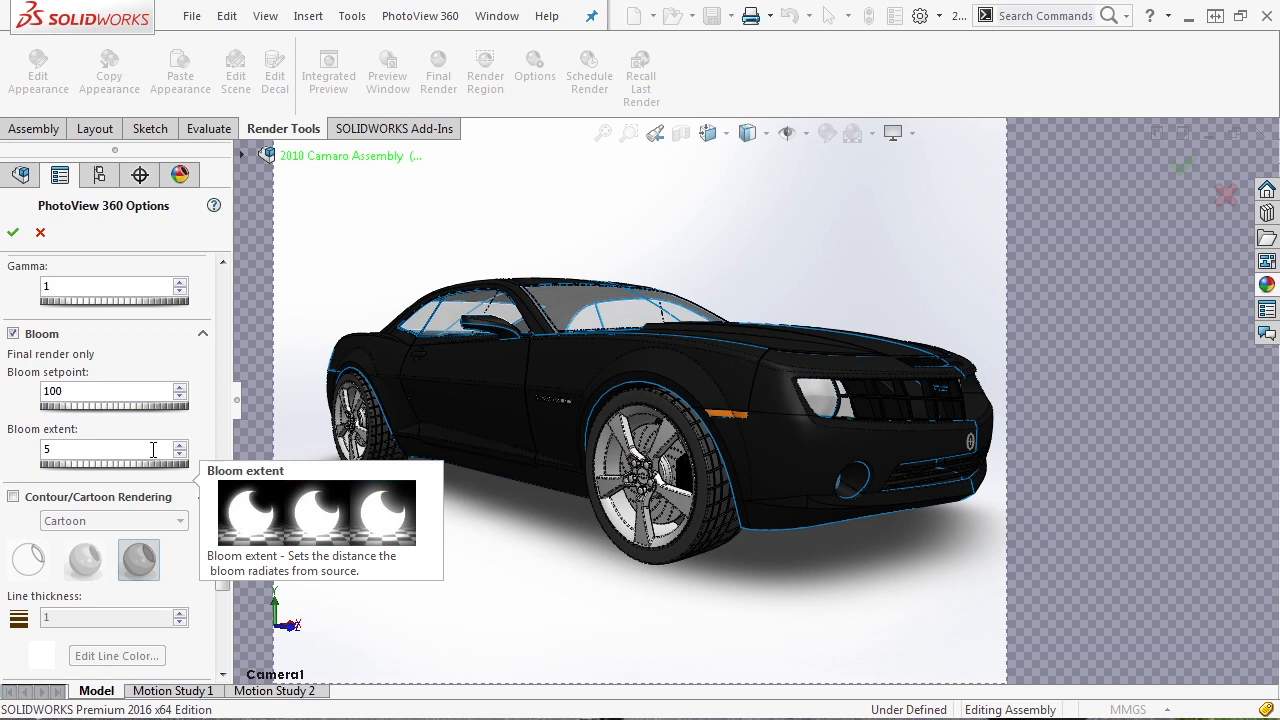
left_click_drag(223, 485, 223, 553)
- Expand the Direct Caustics settings and examine the caustic amount, caustic quality and Network Rendering options
left_click(202, 499)
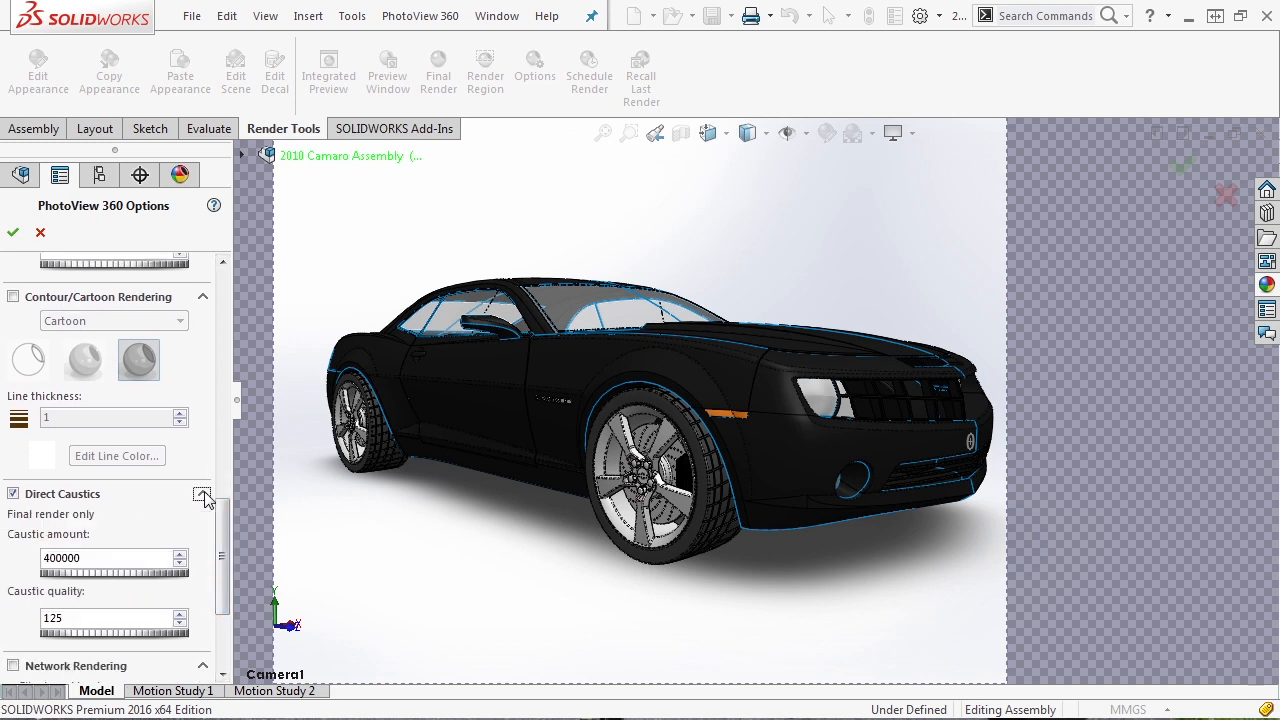
scroll(225, 545, "down", 3)
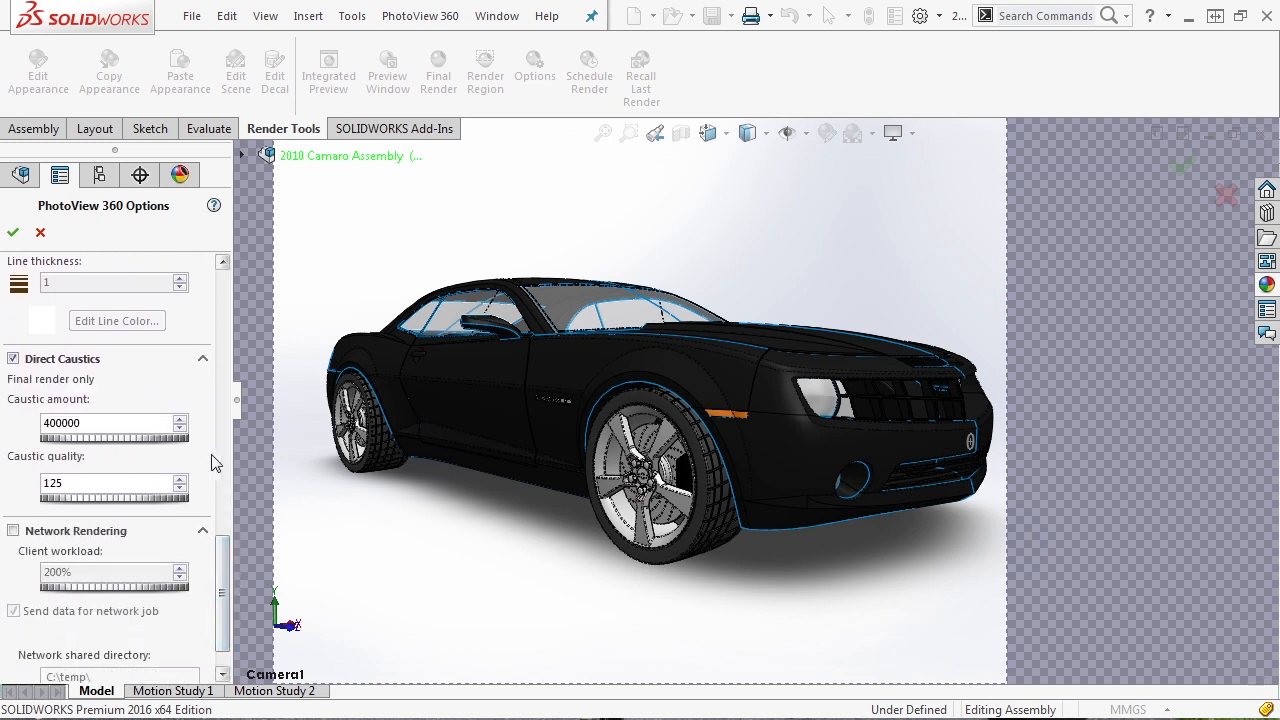
mouse_move(172, 426)
scroll(222, 574, "down", 1)
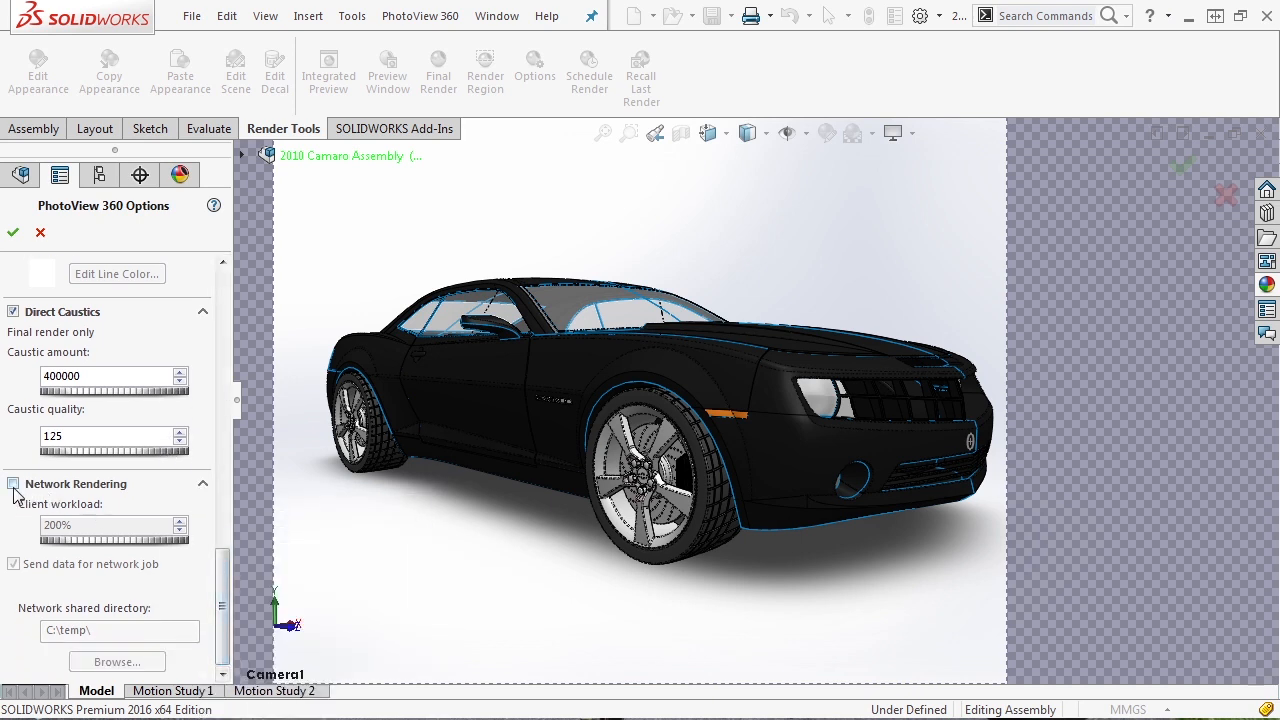
- Turn on Contour/Cartoon Rendering in Cartoon mode and try the edges-only, shading-only and combined styles
left_click_drag(220, 580, 220, 494)
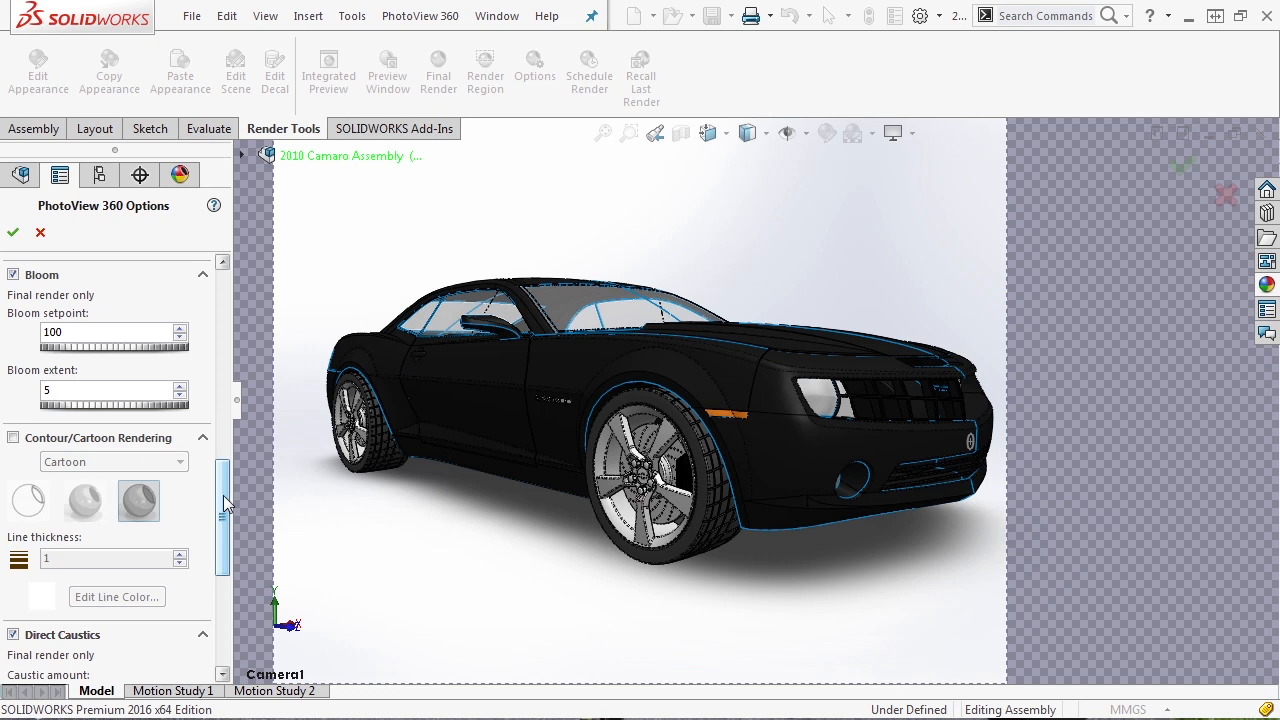
left_click(13, 440)
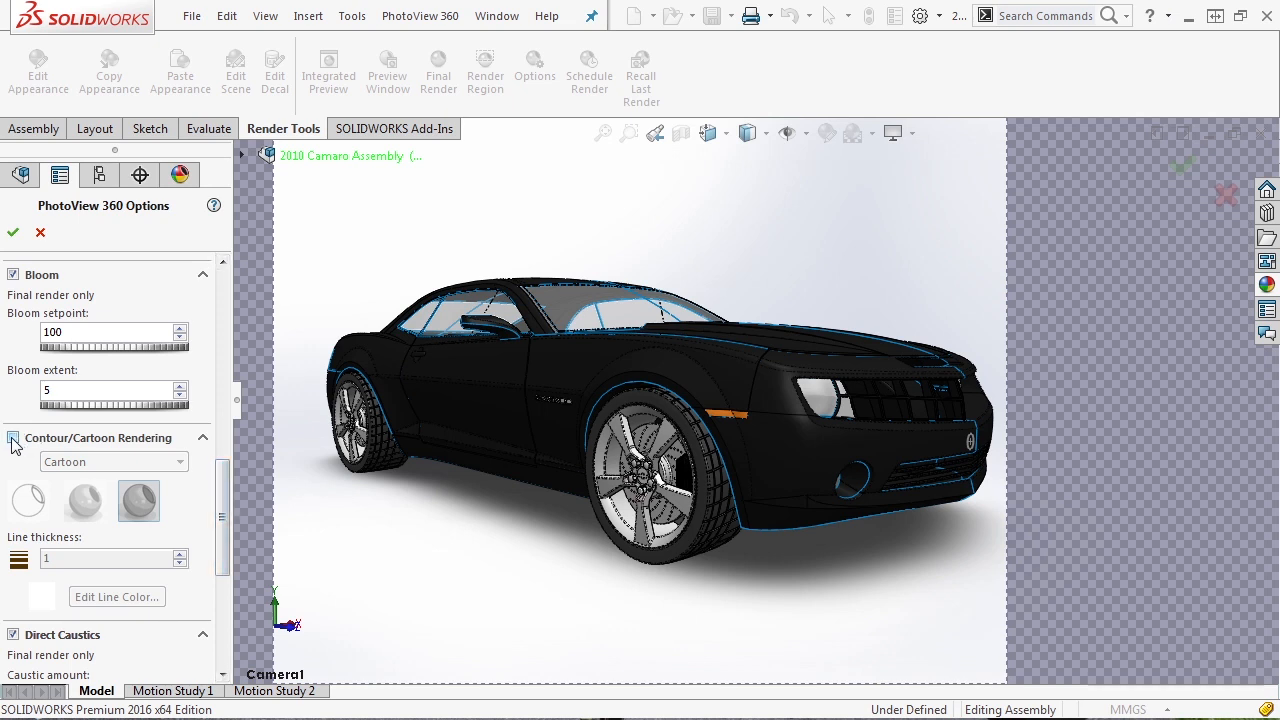
left_click(158, 461)
left_click(158, 461)
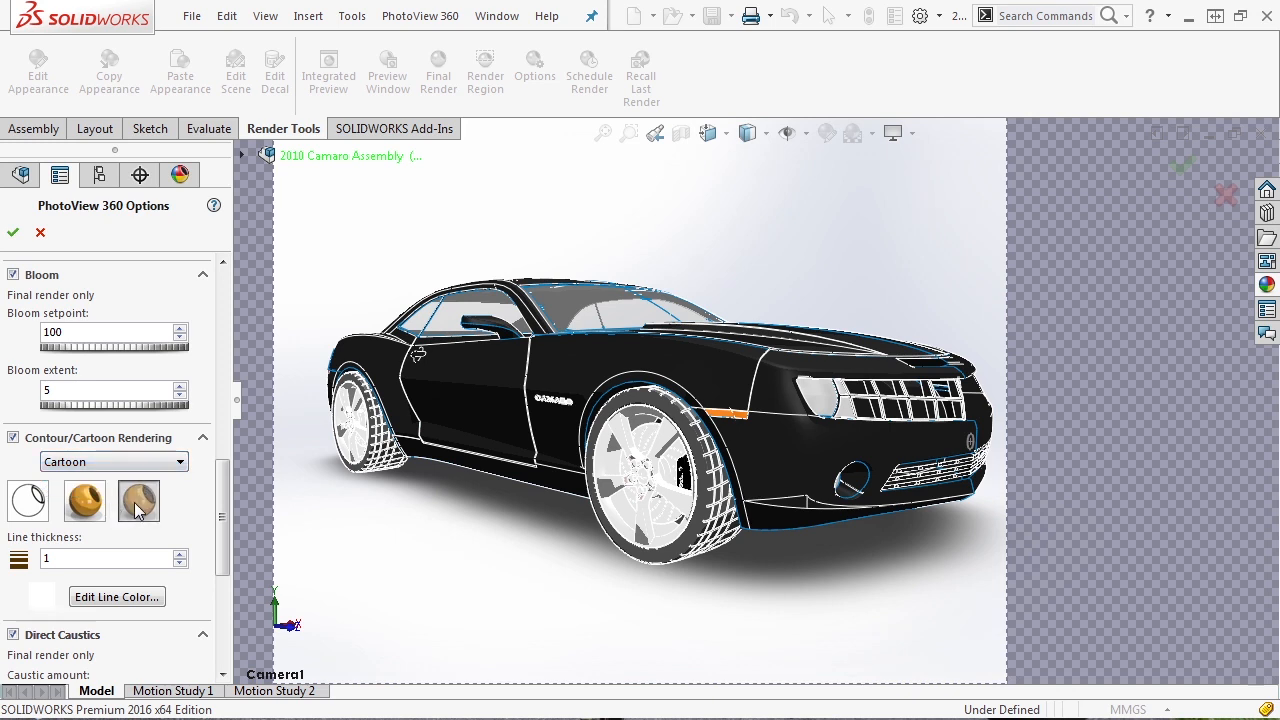
left_click(31, 507)
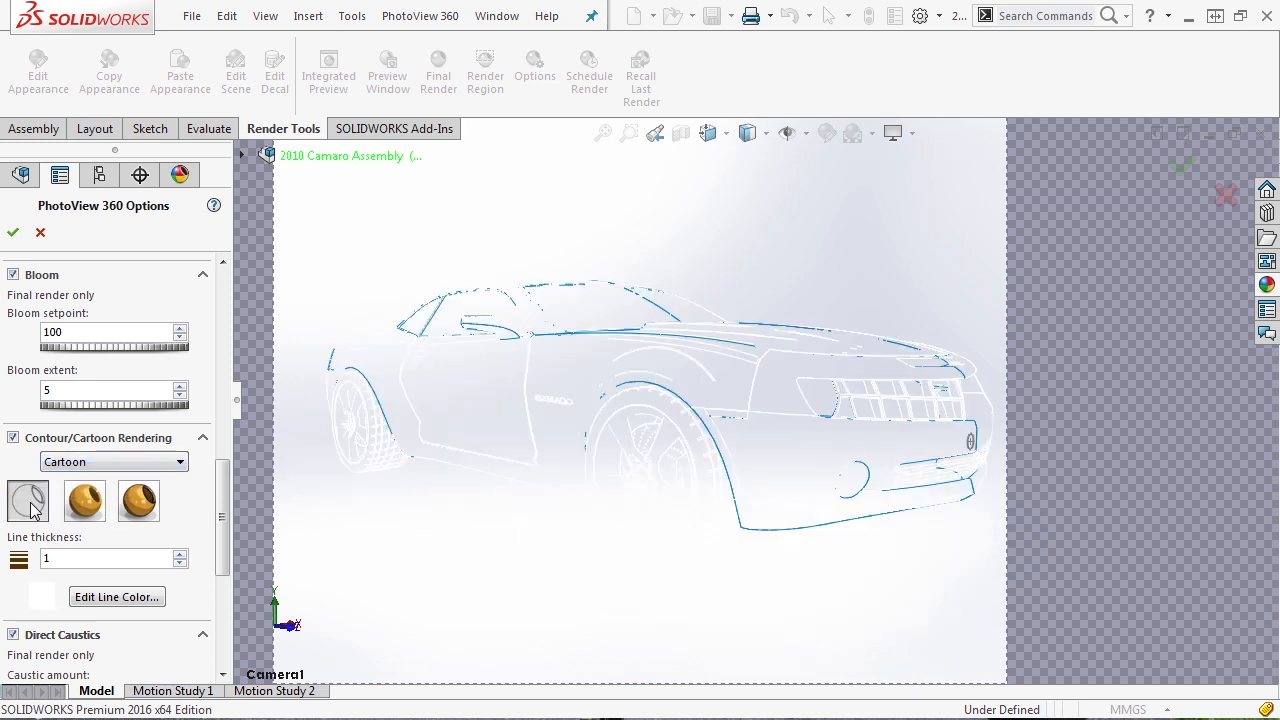
left_click(82, 504)
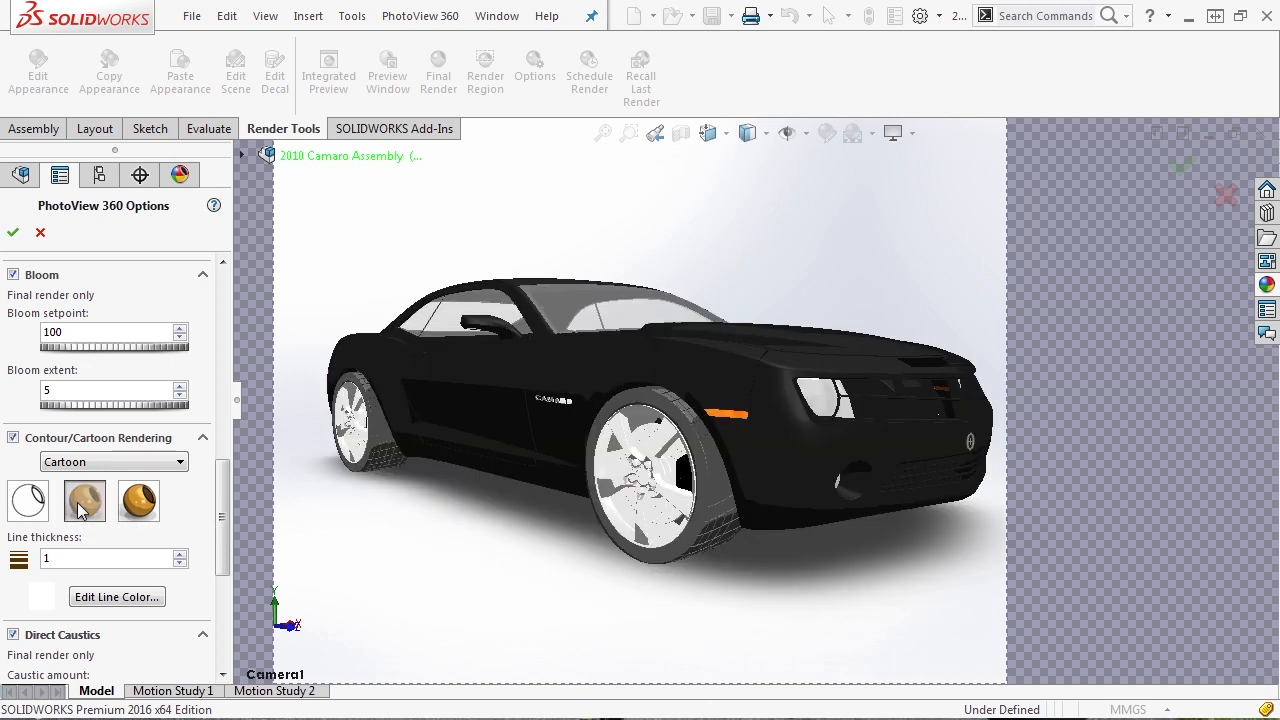
left_click(140, 505)
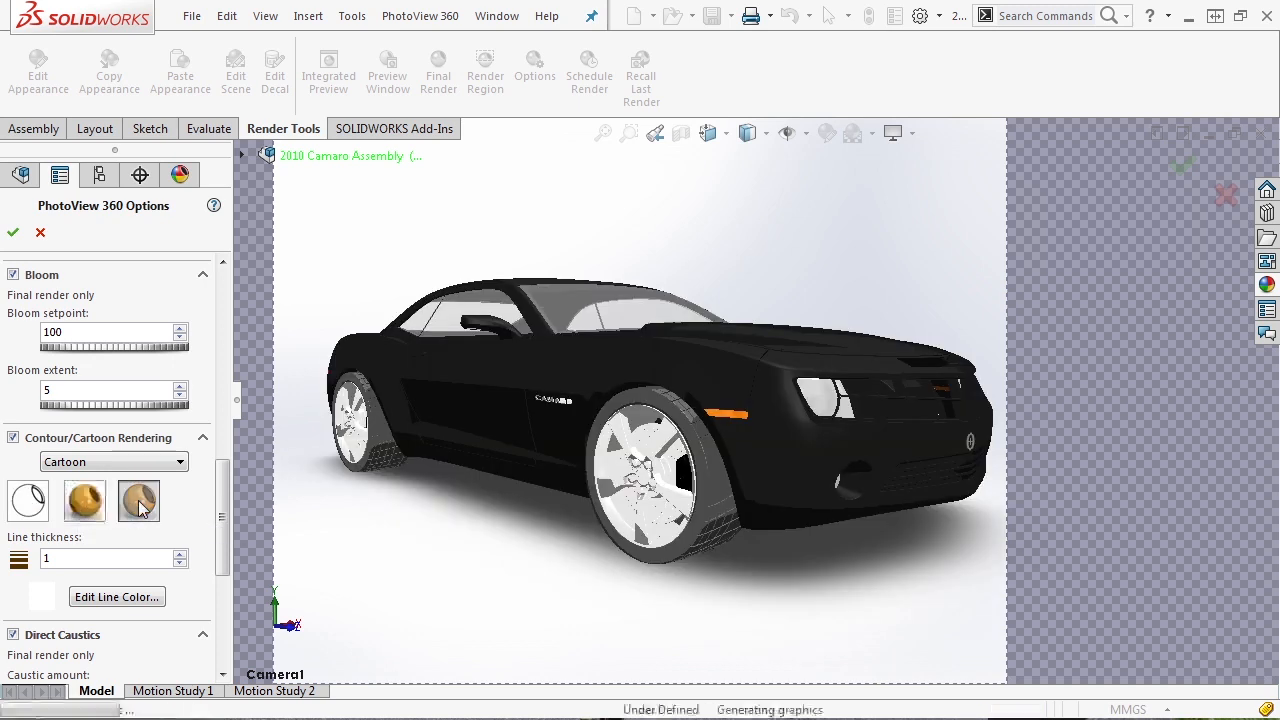
- Set the cartoon line color to black and apply the edges-only style to the car
left_click(146, 599)
left_click(547, 365)
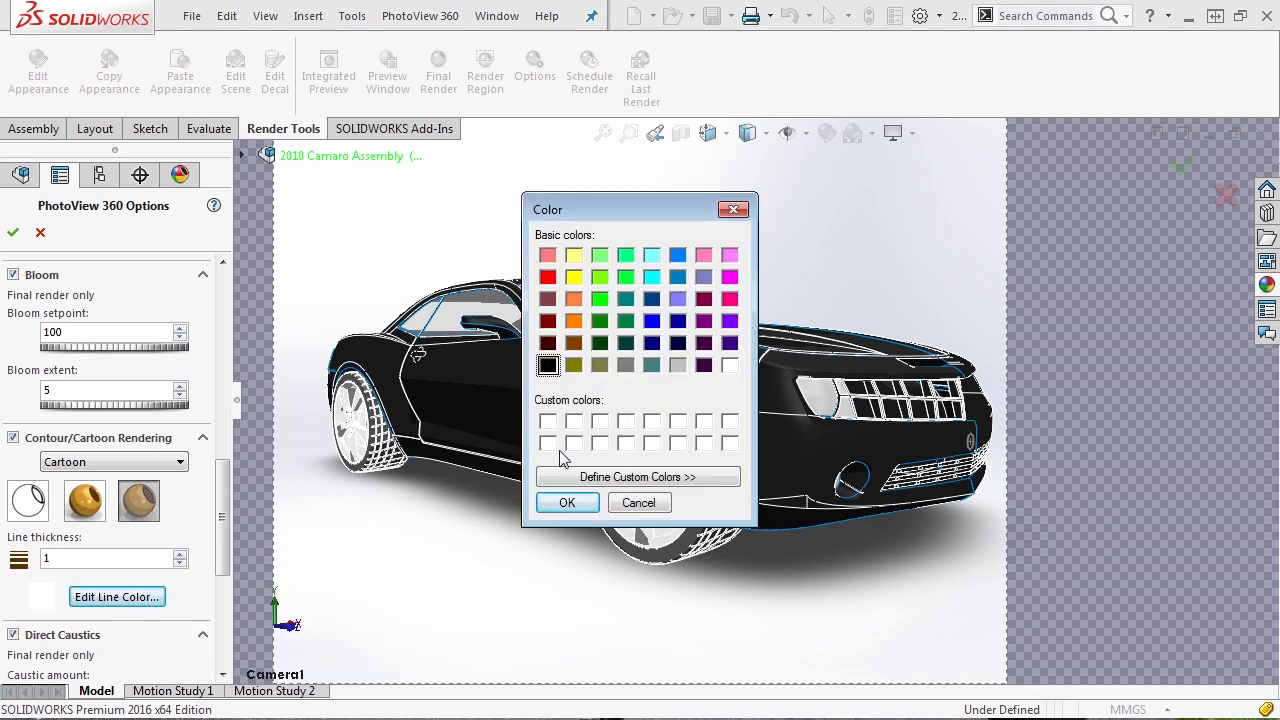
left_click(567, 504)
left_click(34, 510)
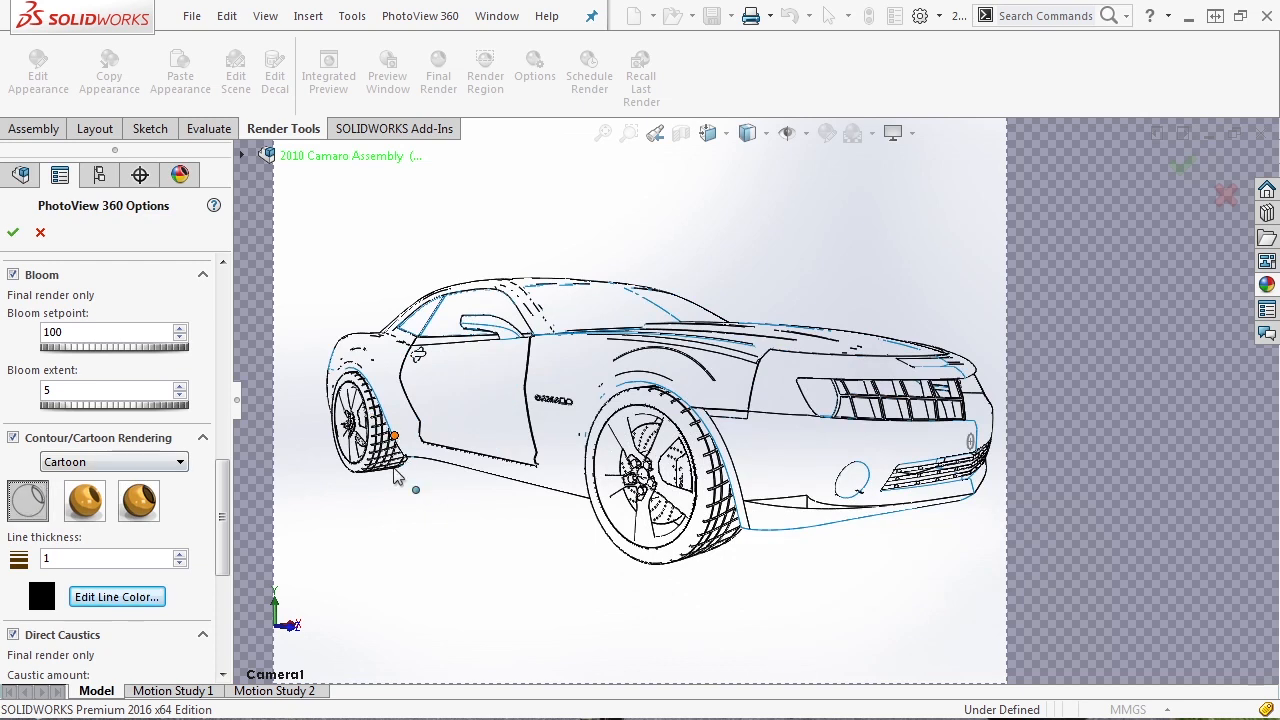
- Switch the line rendering to Contour and try its lines-only and shaded styles, ending on lines only
left_click(172, 462)
left_click(129, 493)
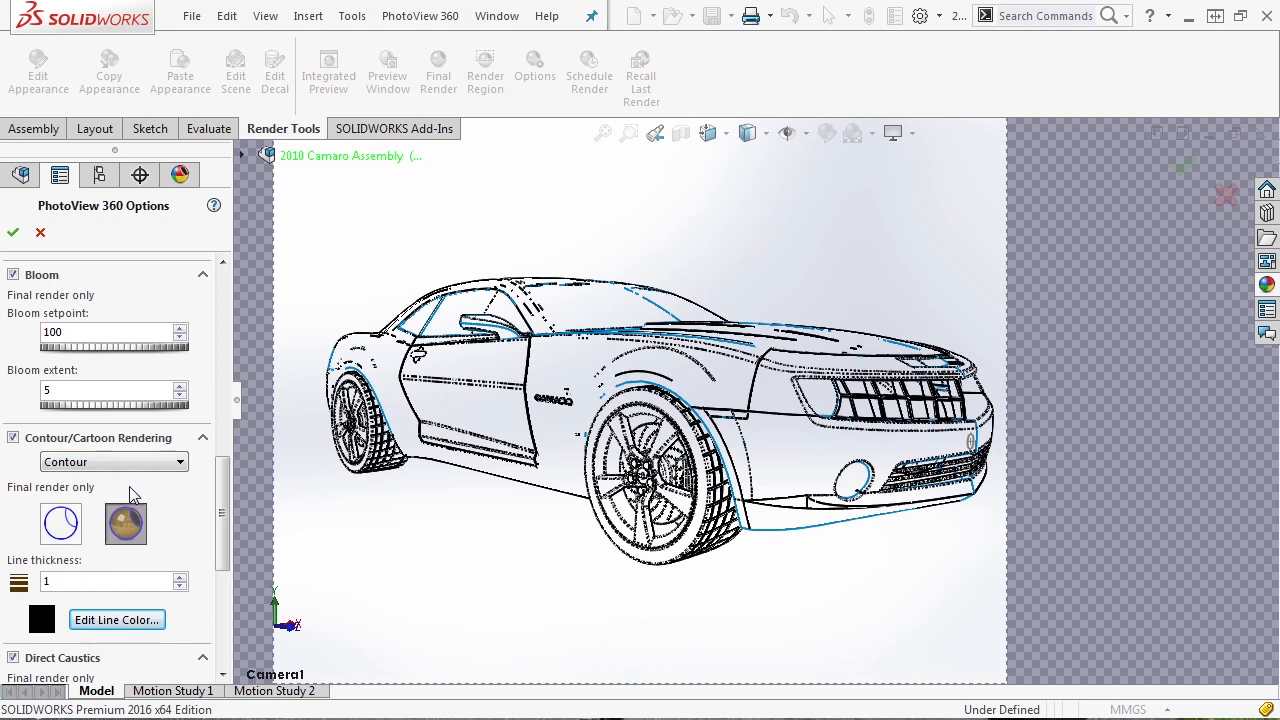
left_click(68, 522)
left_click(125, 521)
left_click(60, 530)
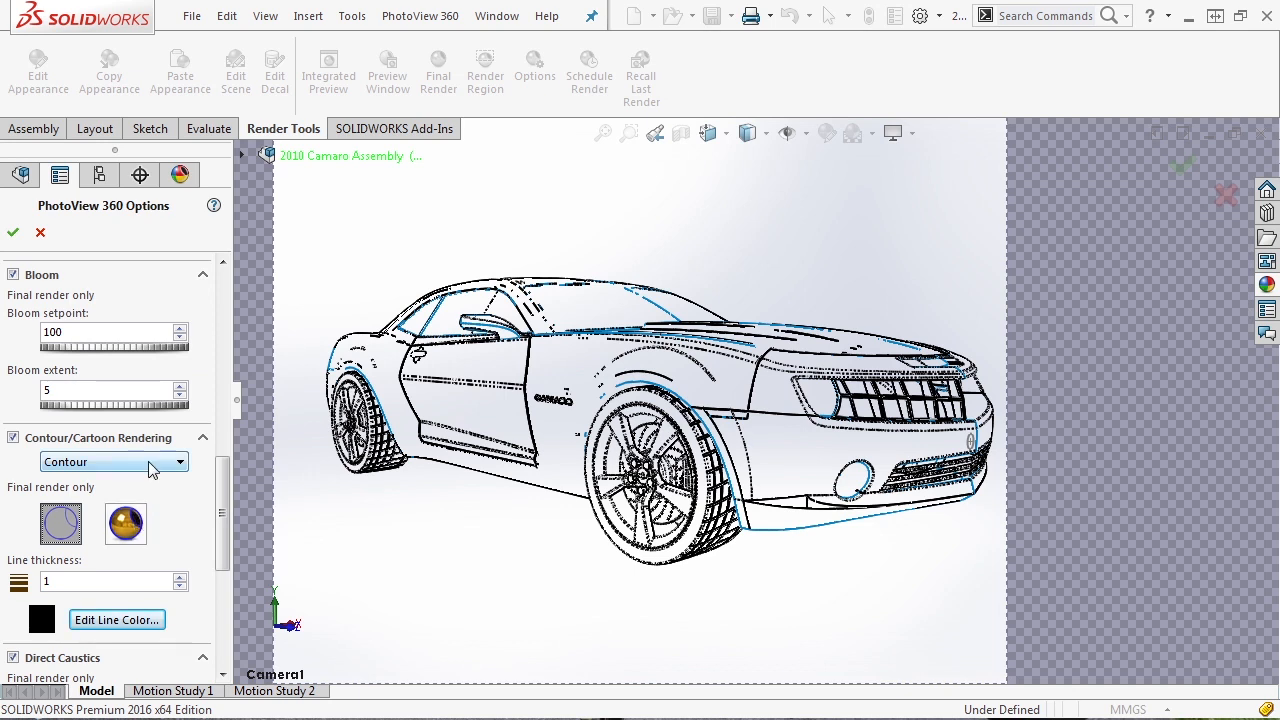
- Return to Cartoon mode with the shaded-and-edges style, and turn off Contour/Cartoon Rendering
left_click(142, 466)
left_click(142, 480)
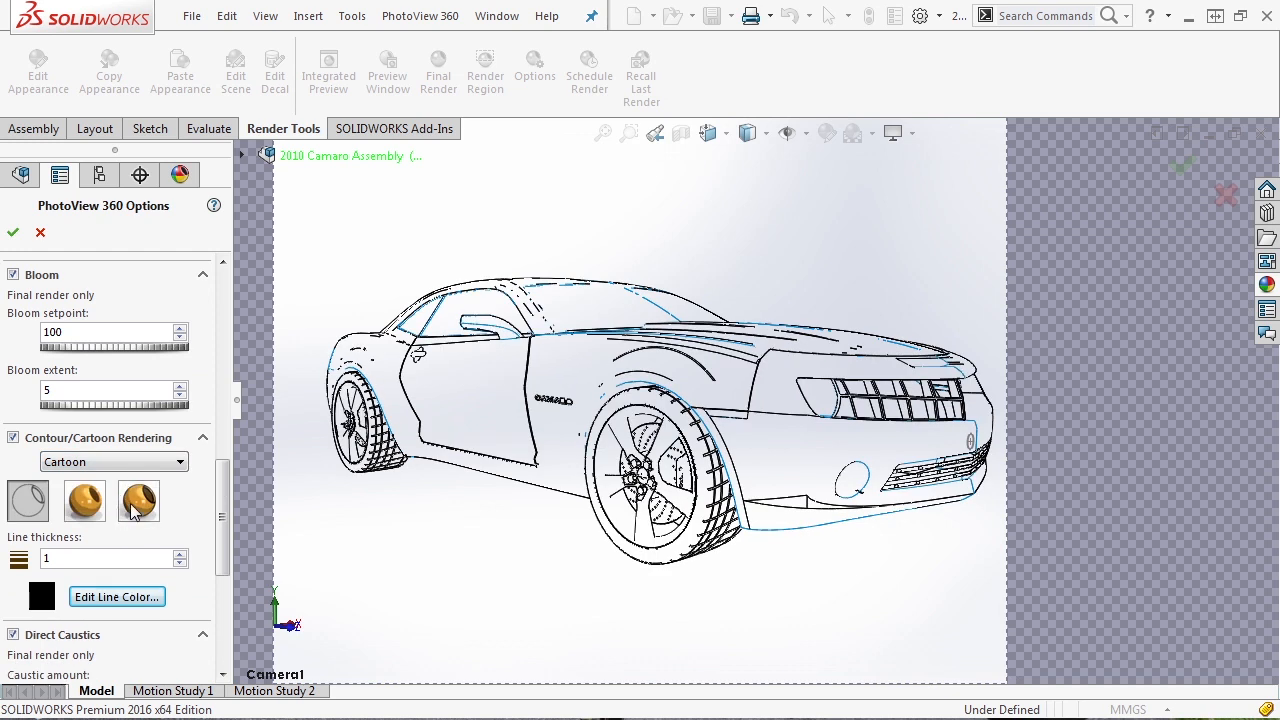
left_click(138, 500)
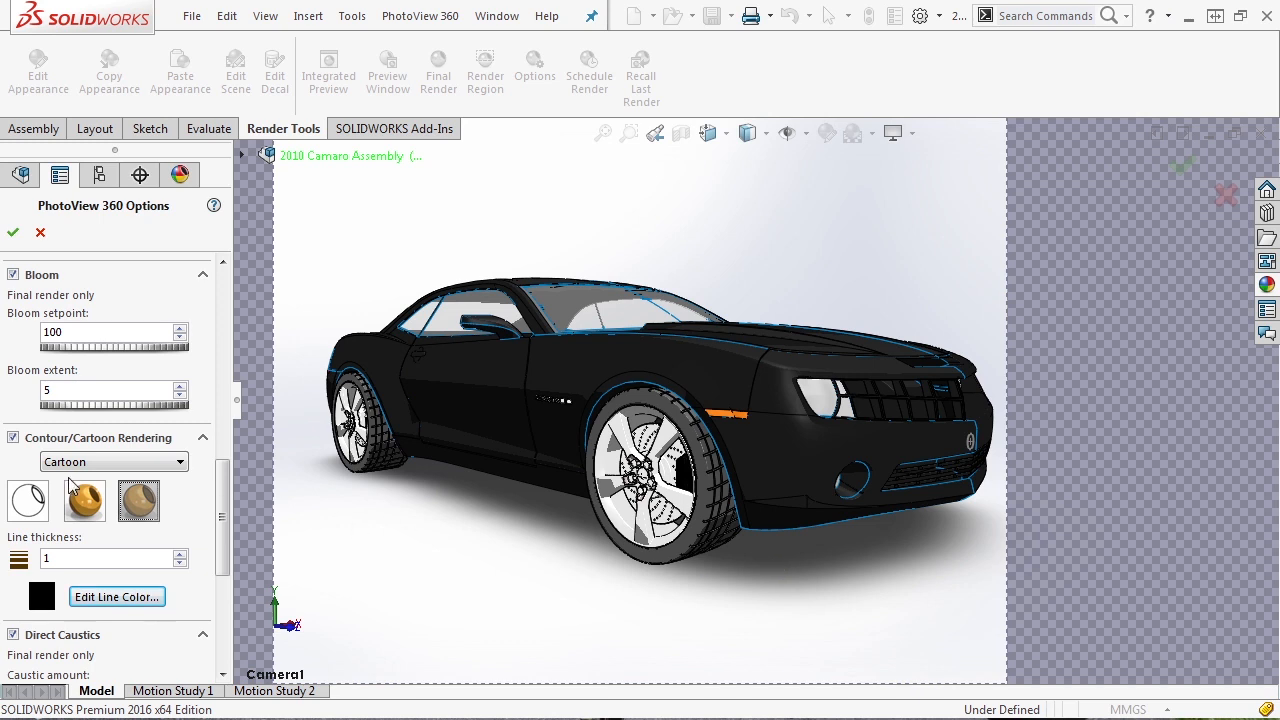
left_click(13, 438)
- Try Maximum for the preview render quality and settle on Better
left_click_drag(225, 508, 210, 373)
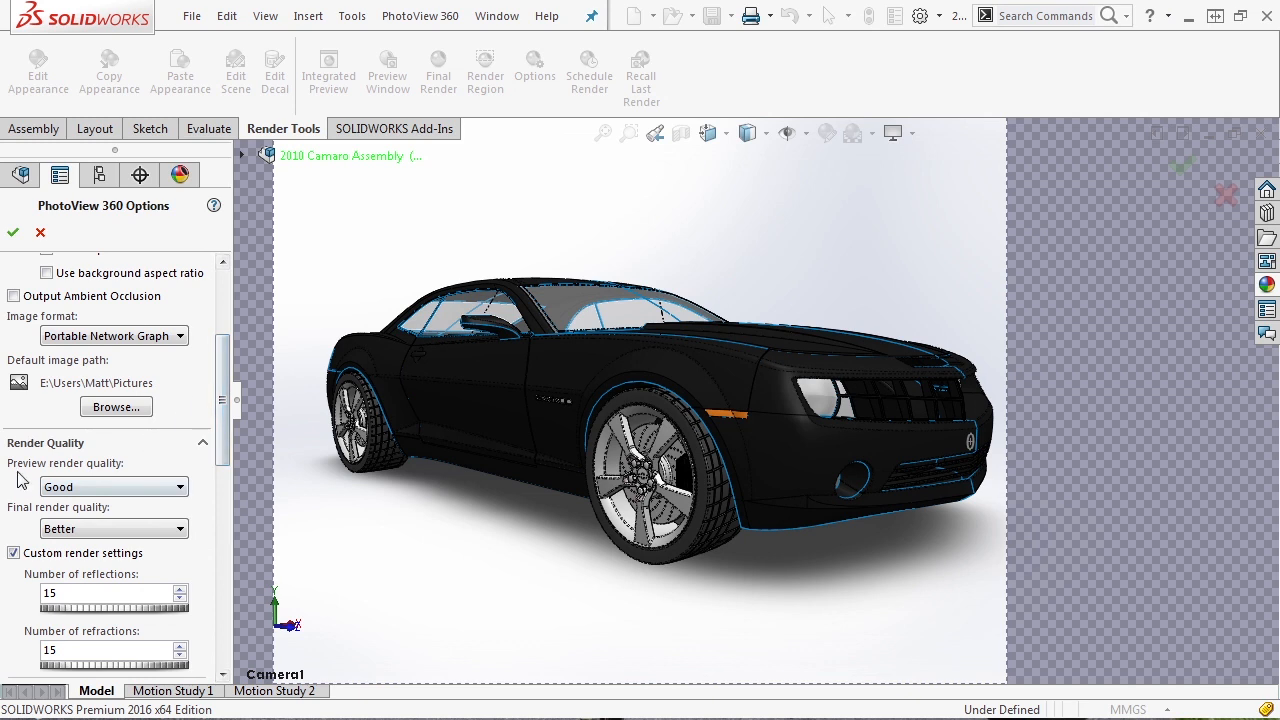
left_click(73, 490)
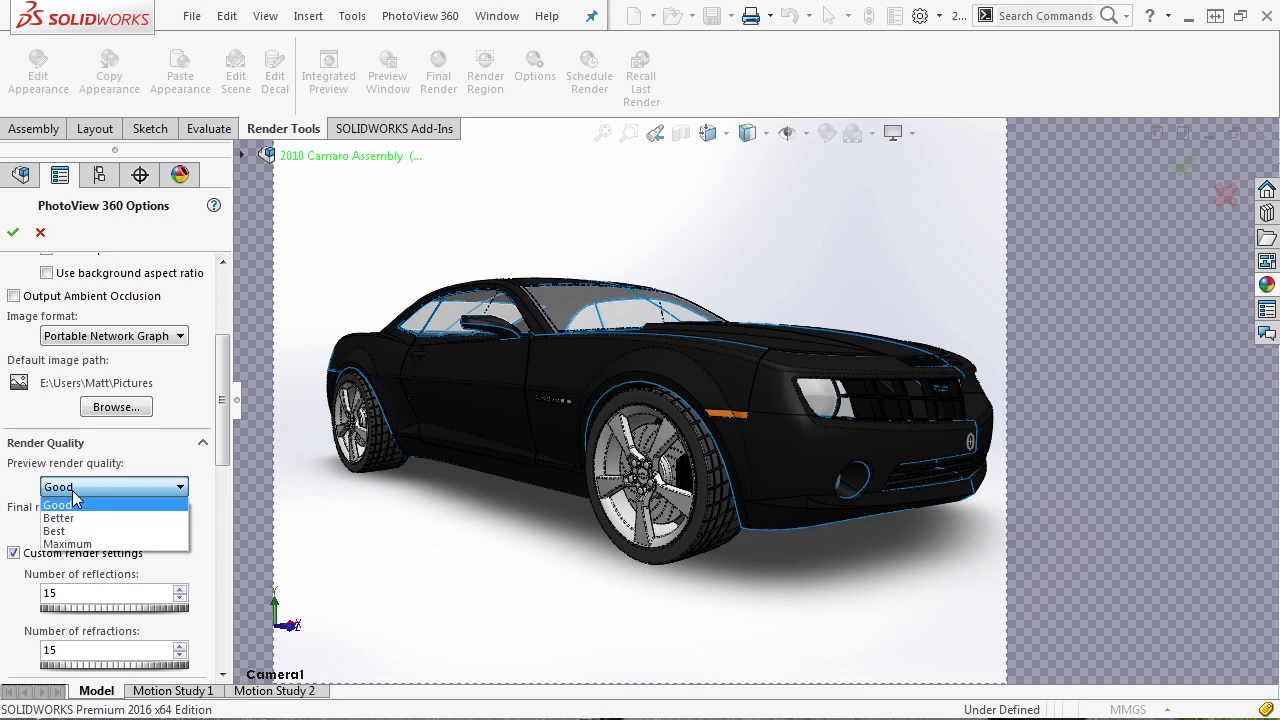
left_click(73, 496)
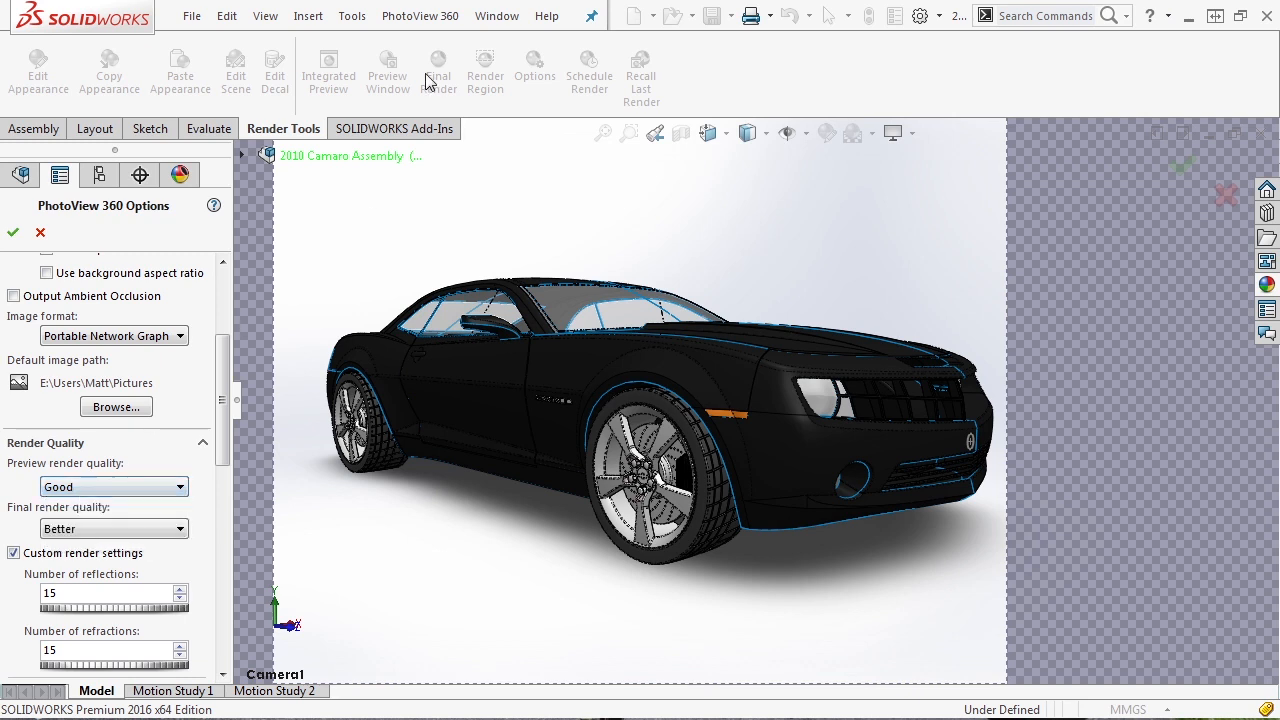
left_click(109, 486)
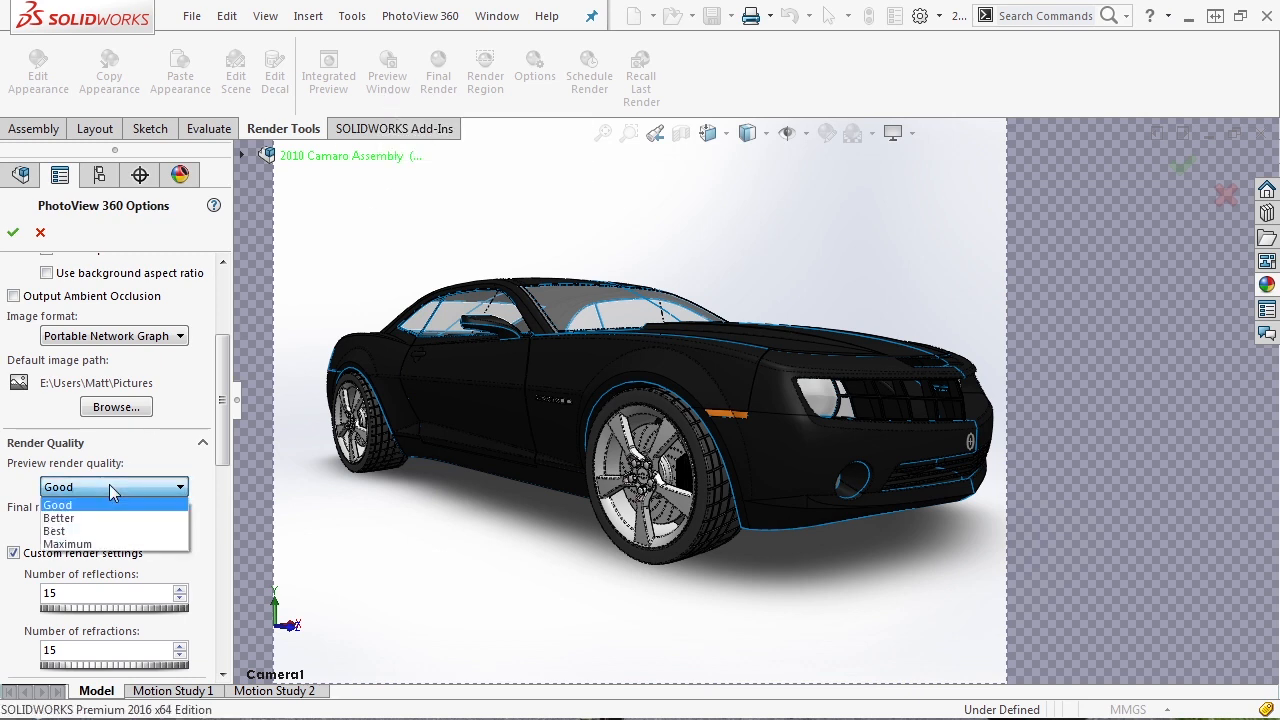
left_click(63, 546)
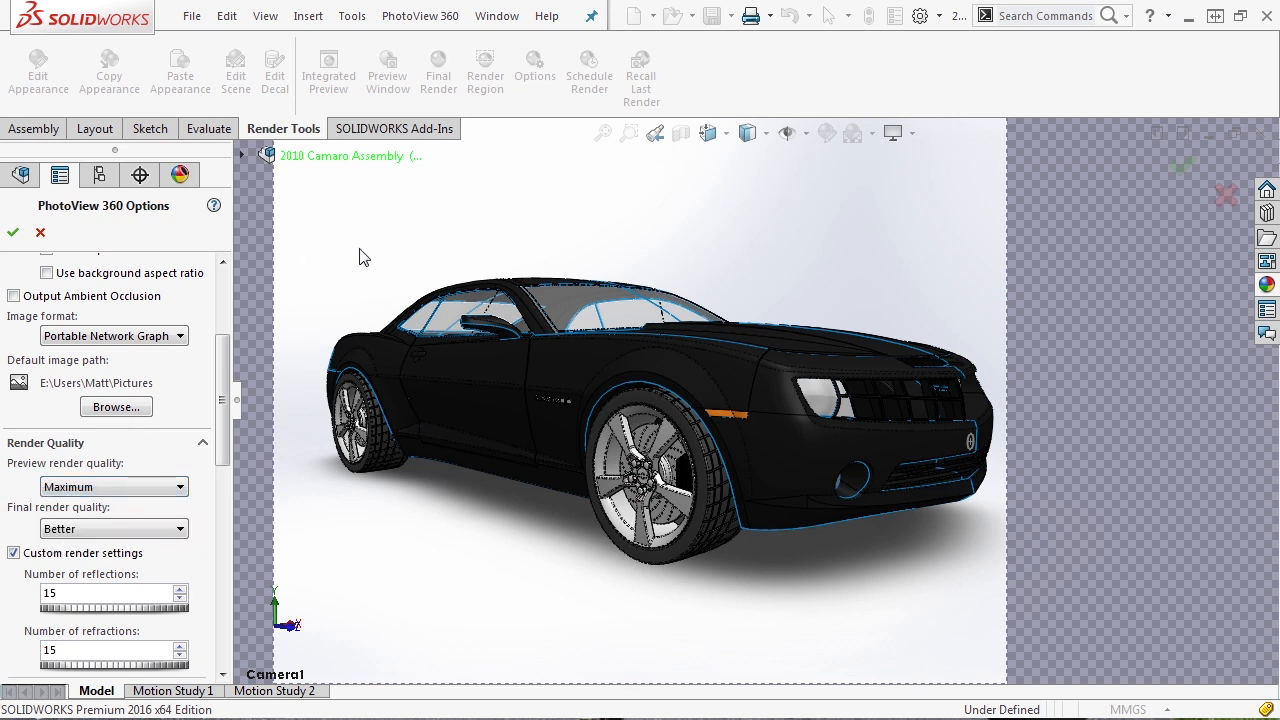
left_click(137, 488)
left_click(121, 519)
- Try Maximum for the final render quality and settle on Best
left_click_drag(217, 398, 223, 346)
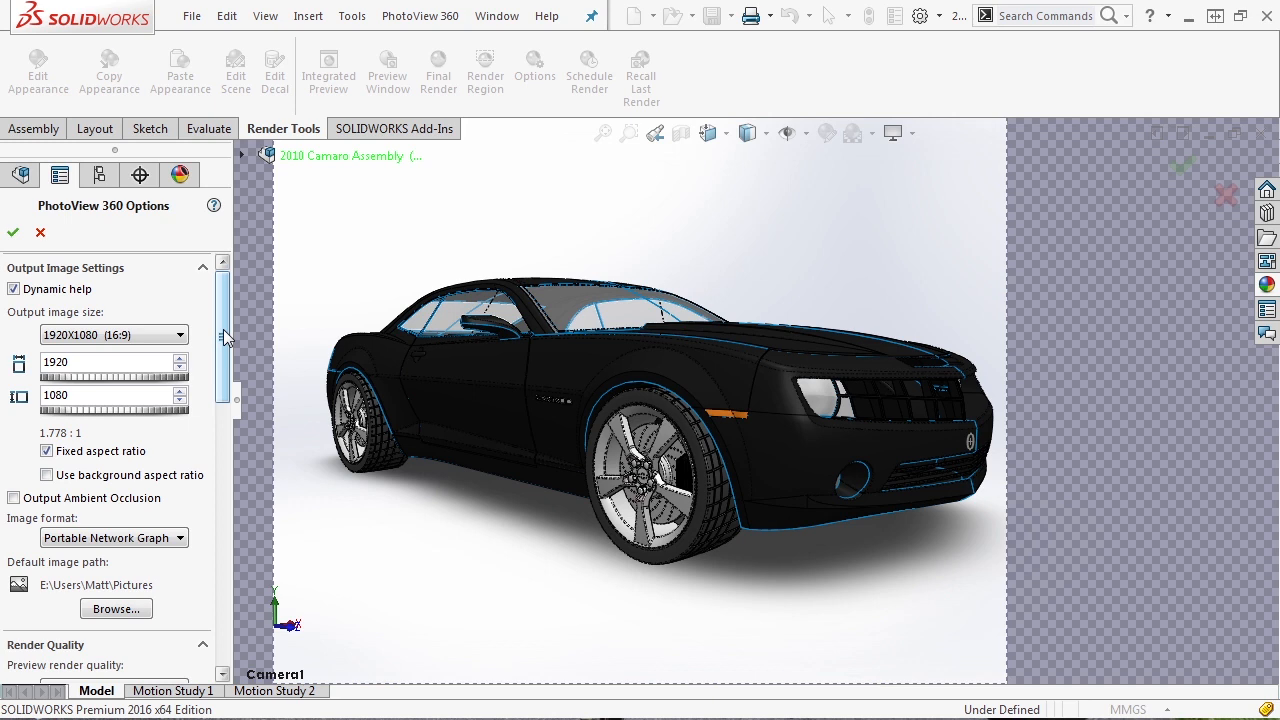
left_click_drag(225, 338, 223, 433)
left_click(82, 427)
left_click(72, 483)
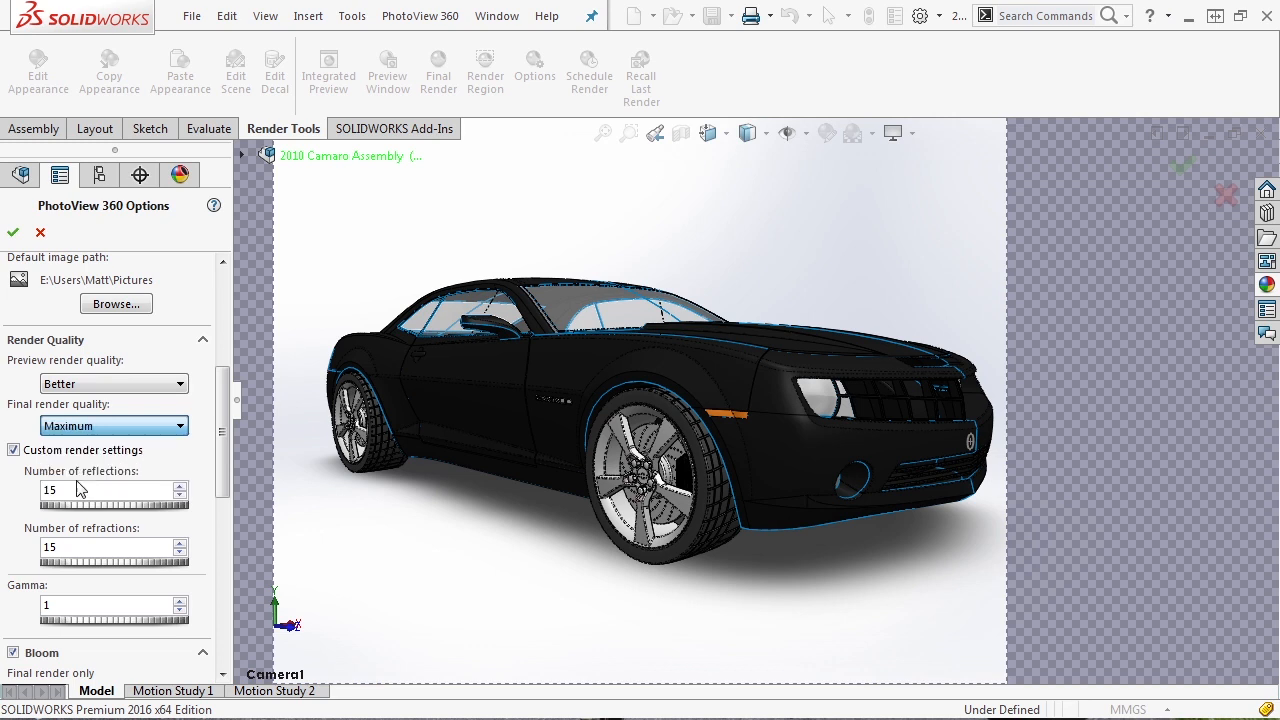
left_click(80, 428)
left_click(79, 470)
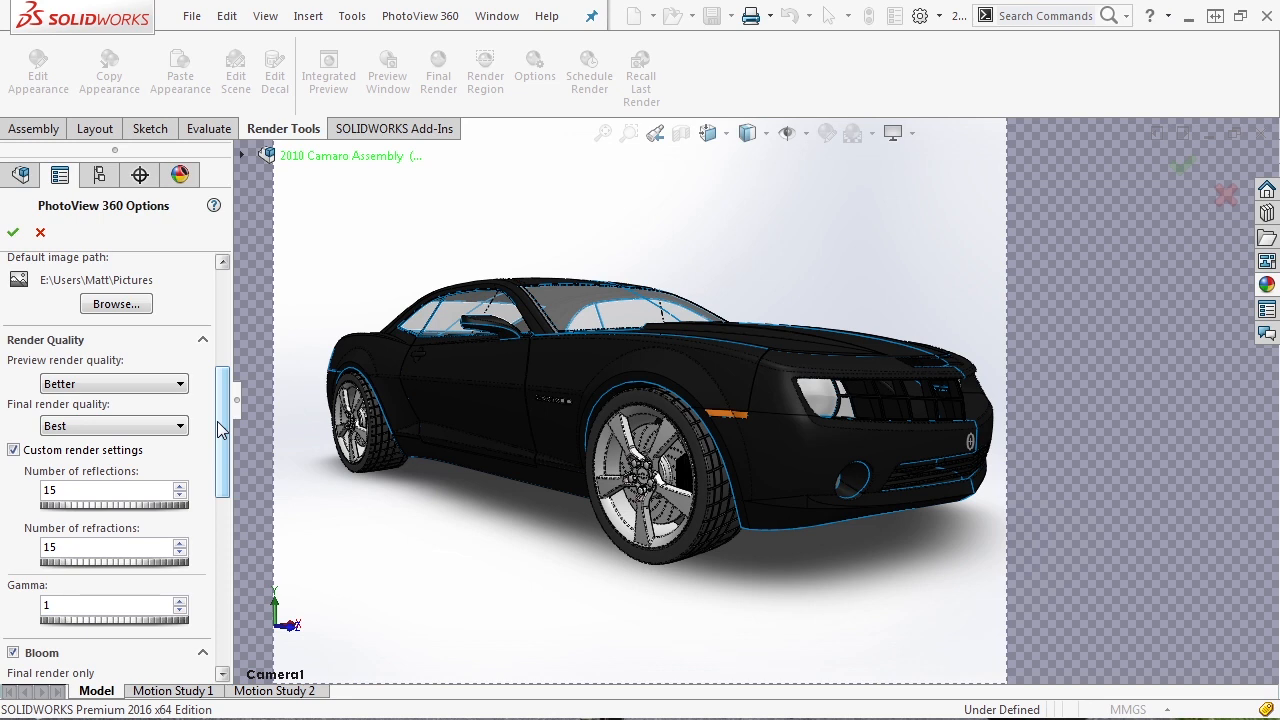
- Apply the PhotoView 360 options, and review the render settings of a scheduled render without scheduling it
left_click(13, 232)
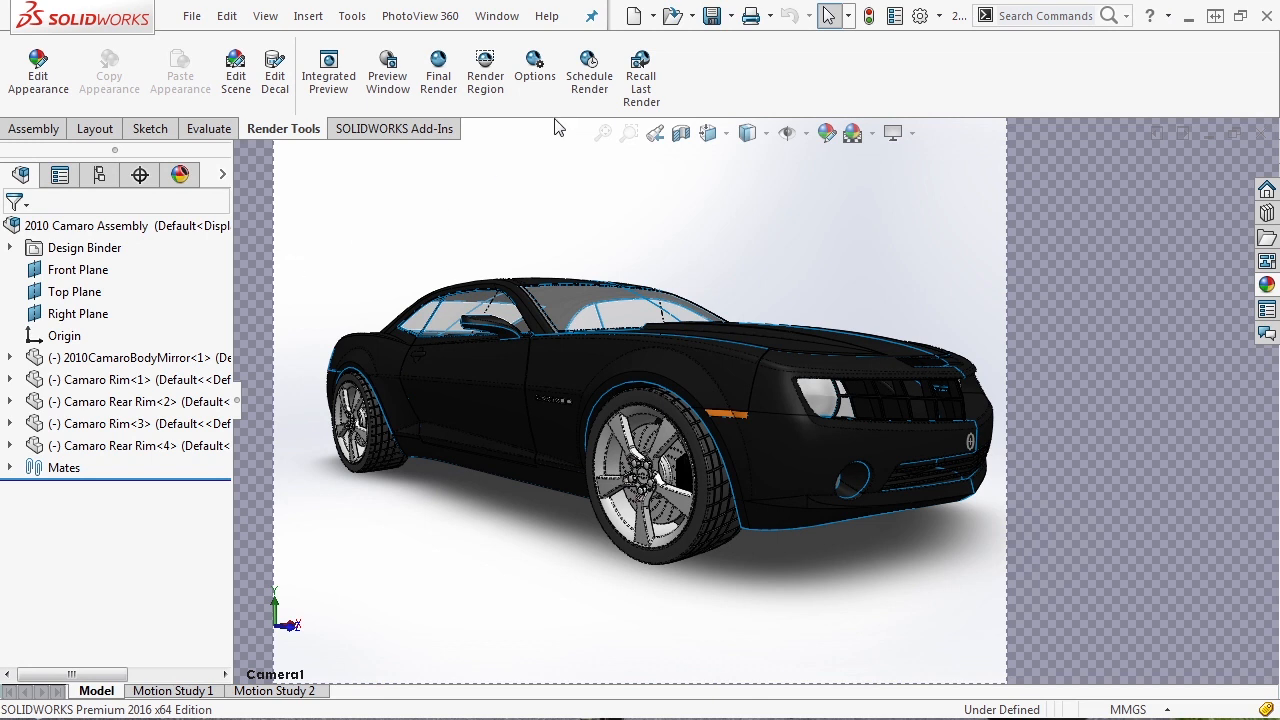
left_click(591, 87)
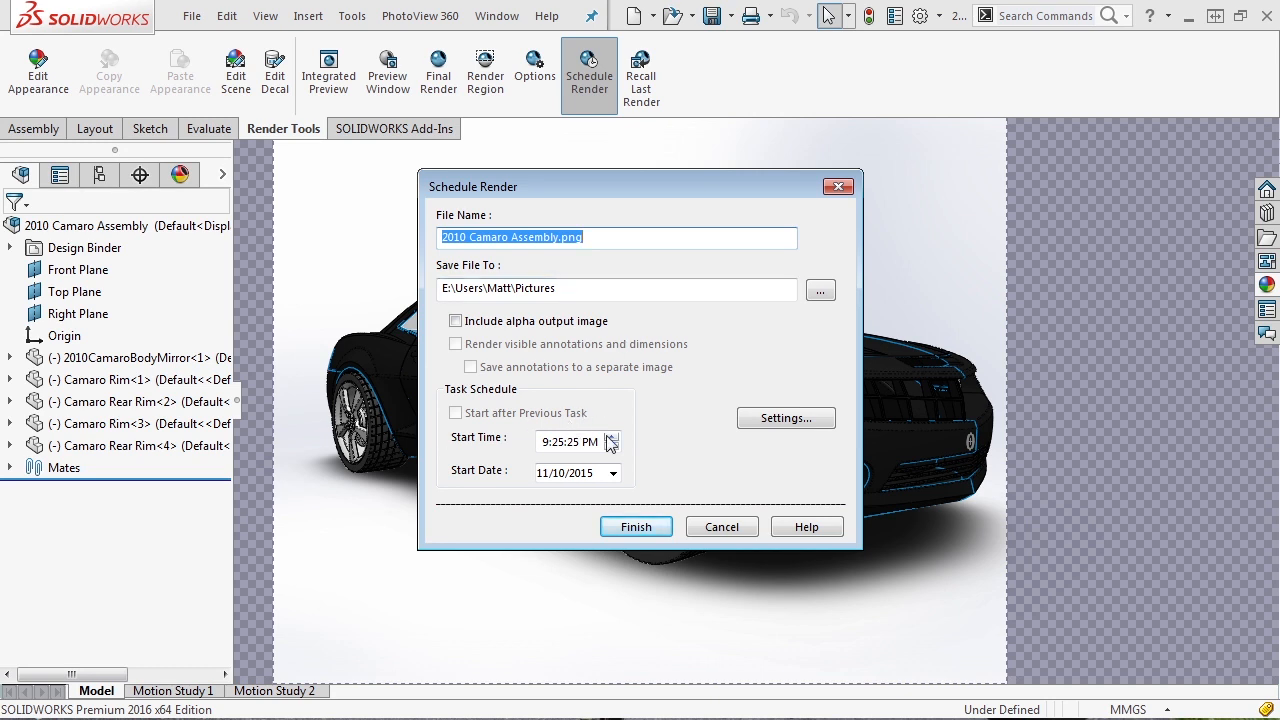
left_click(761, 420)
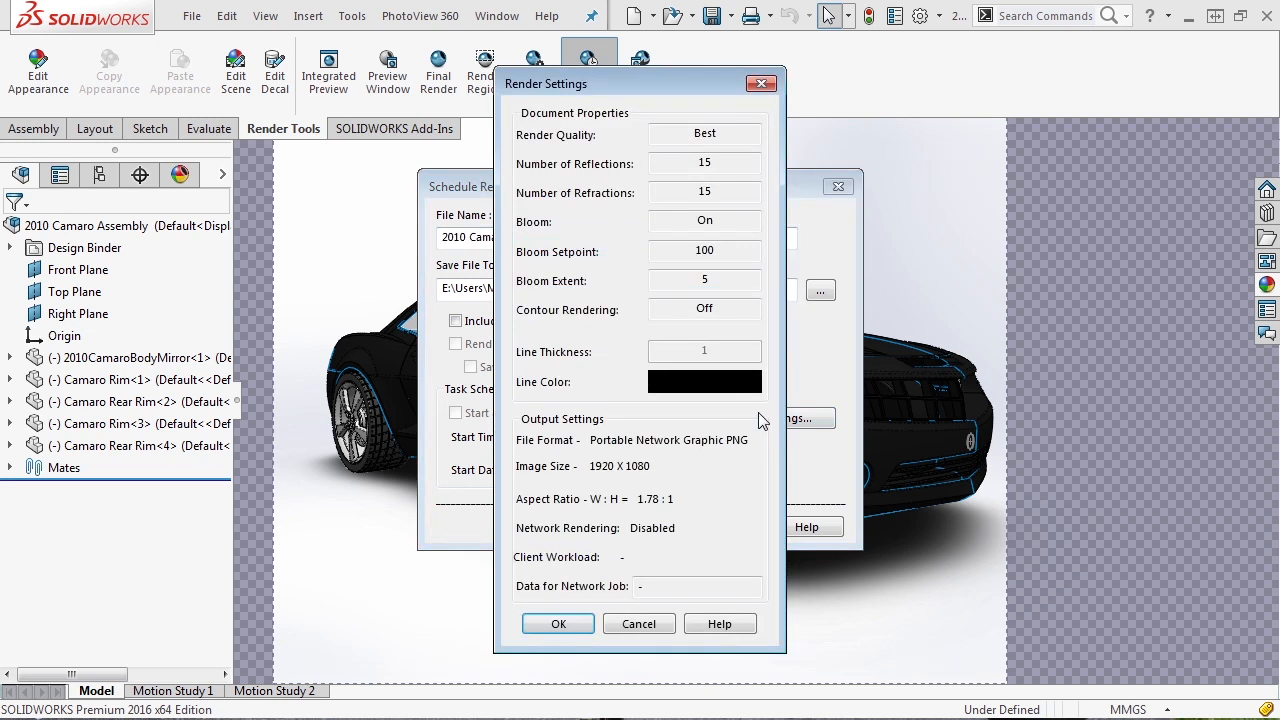
double_click(722, 133)
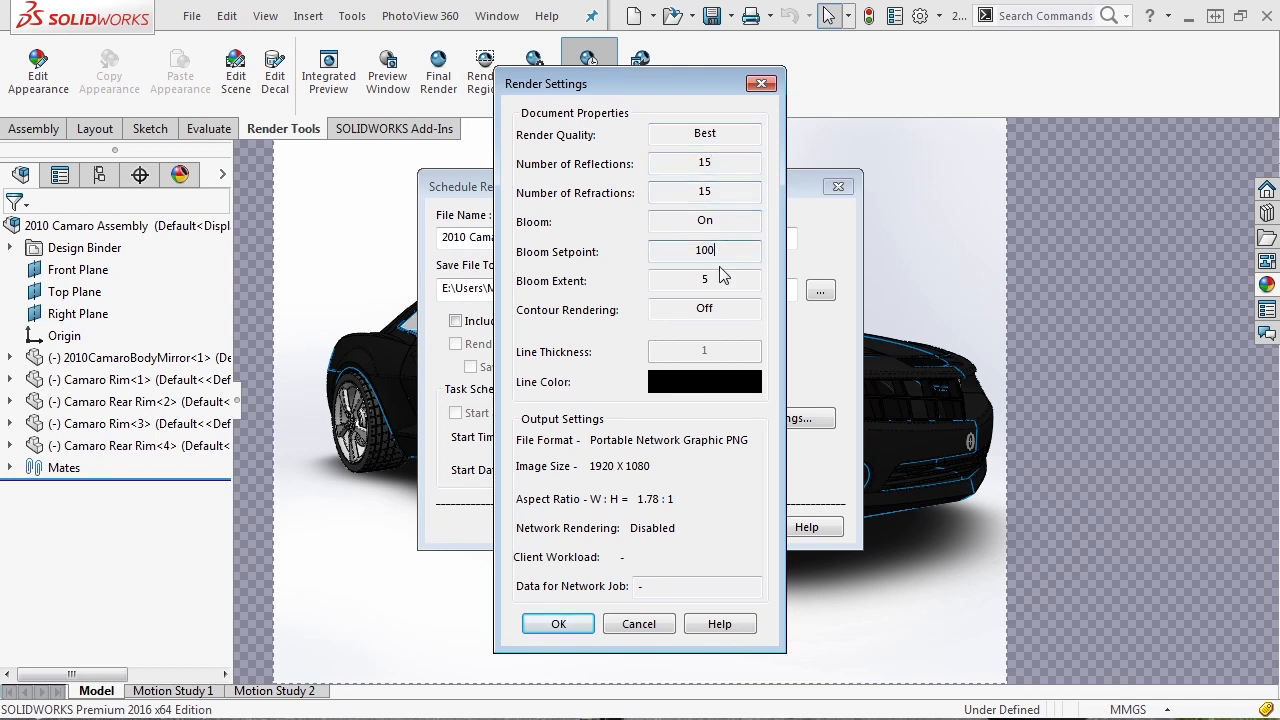
left_click(715, 309)
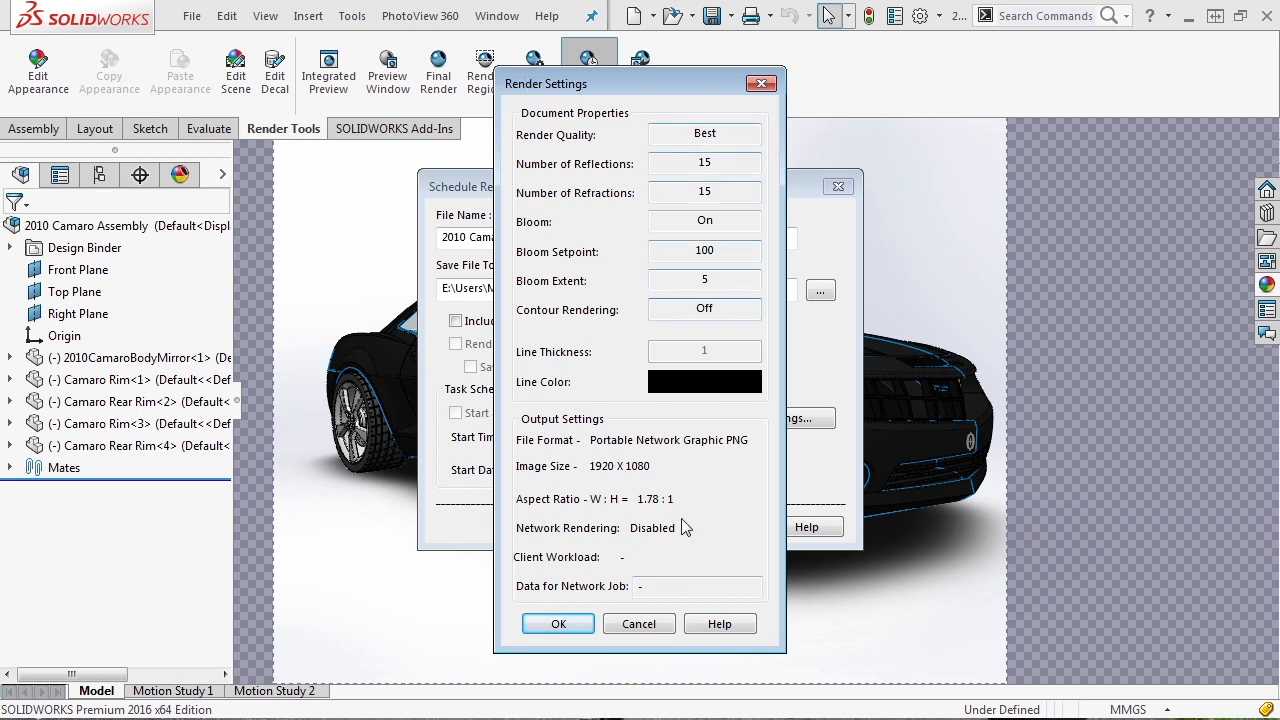
left_click(636, 624)
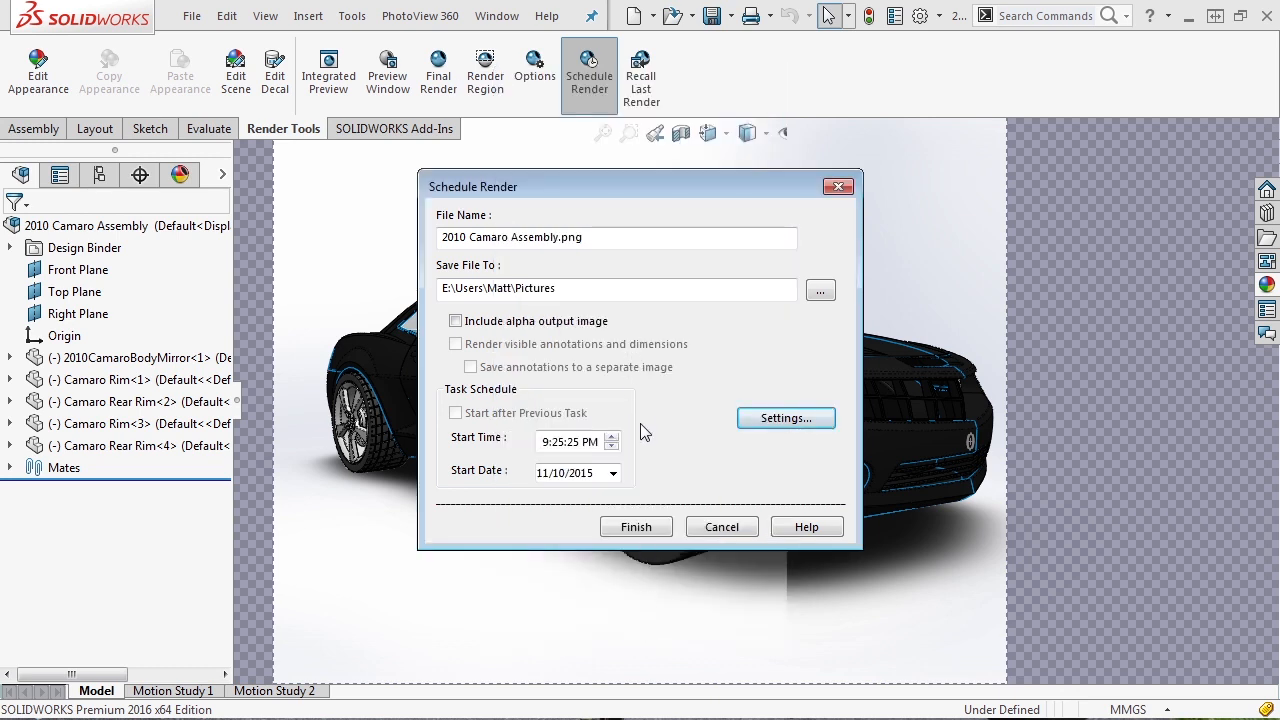
left_click(722, 527)
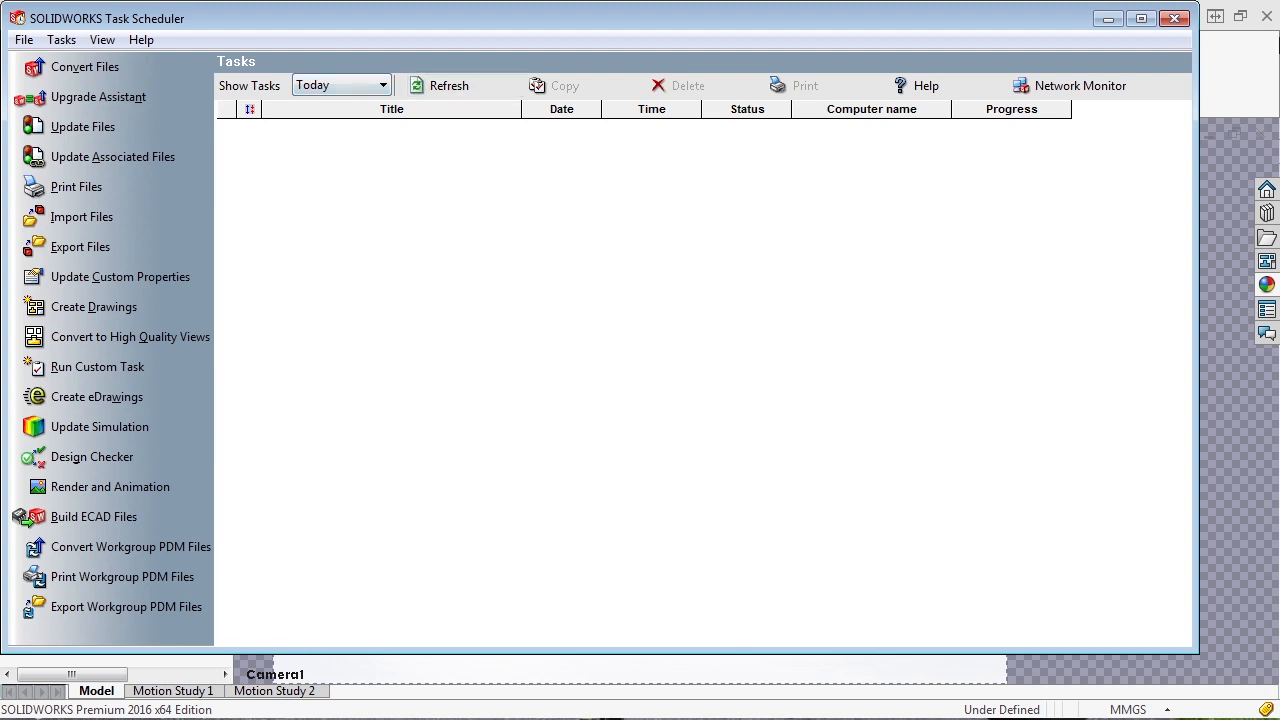
- Schedule the render of 2010 Camaro Assembly.png for 10:26:16 PM on 11/10/2015 and check it in the refreshed task list
left_click(1108, 19)
left_click(589, 75)
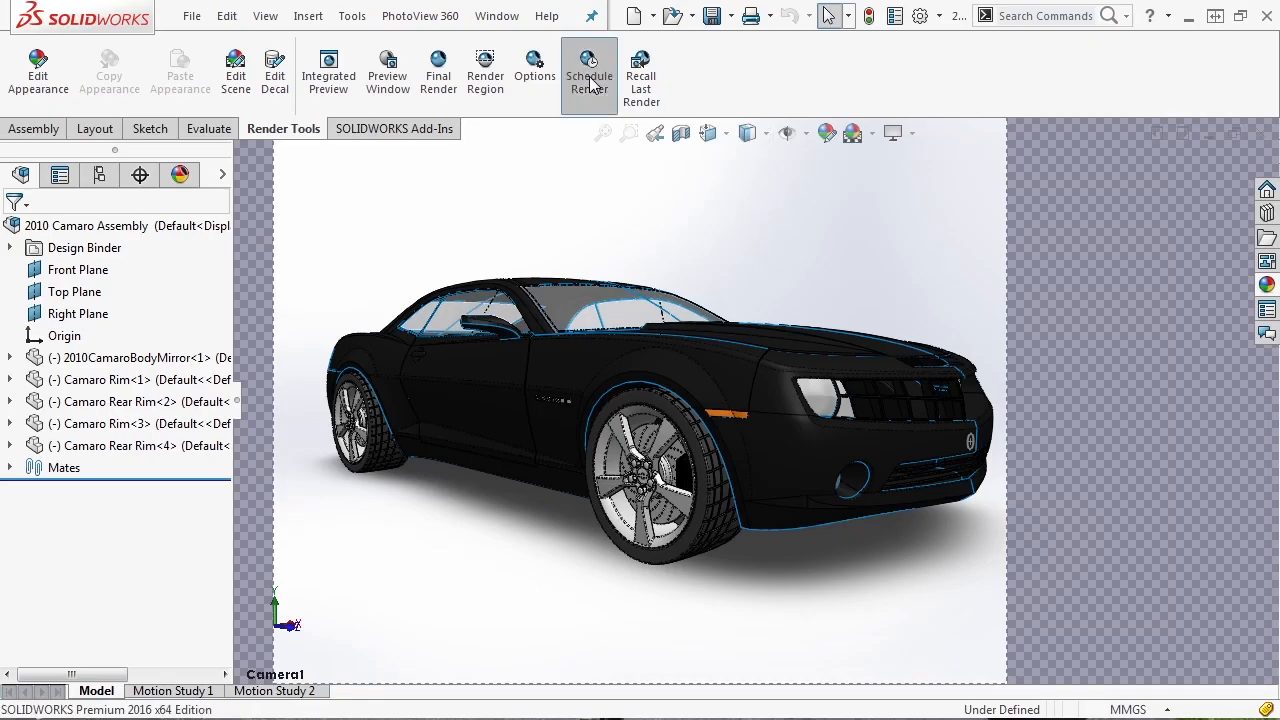
left_click(606, 437)
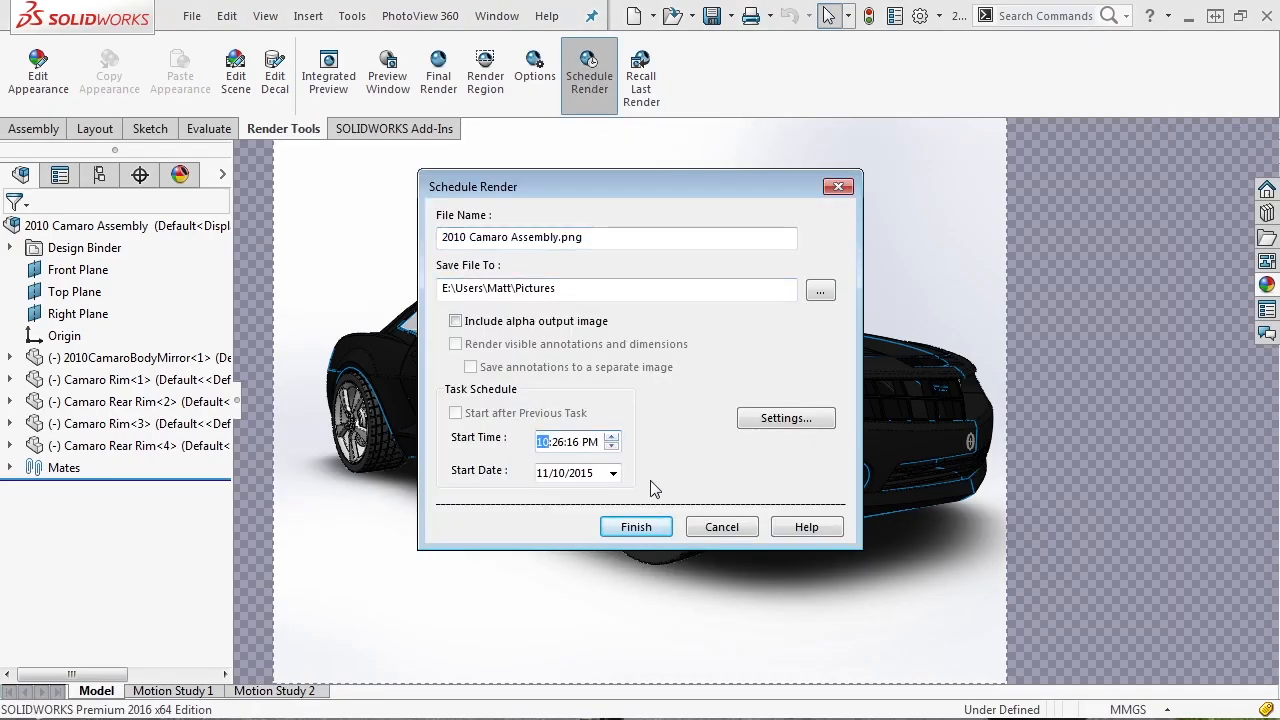
left_click(634, 527)
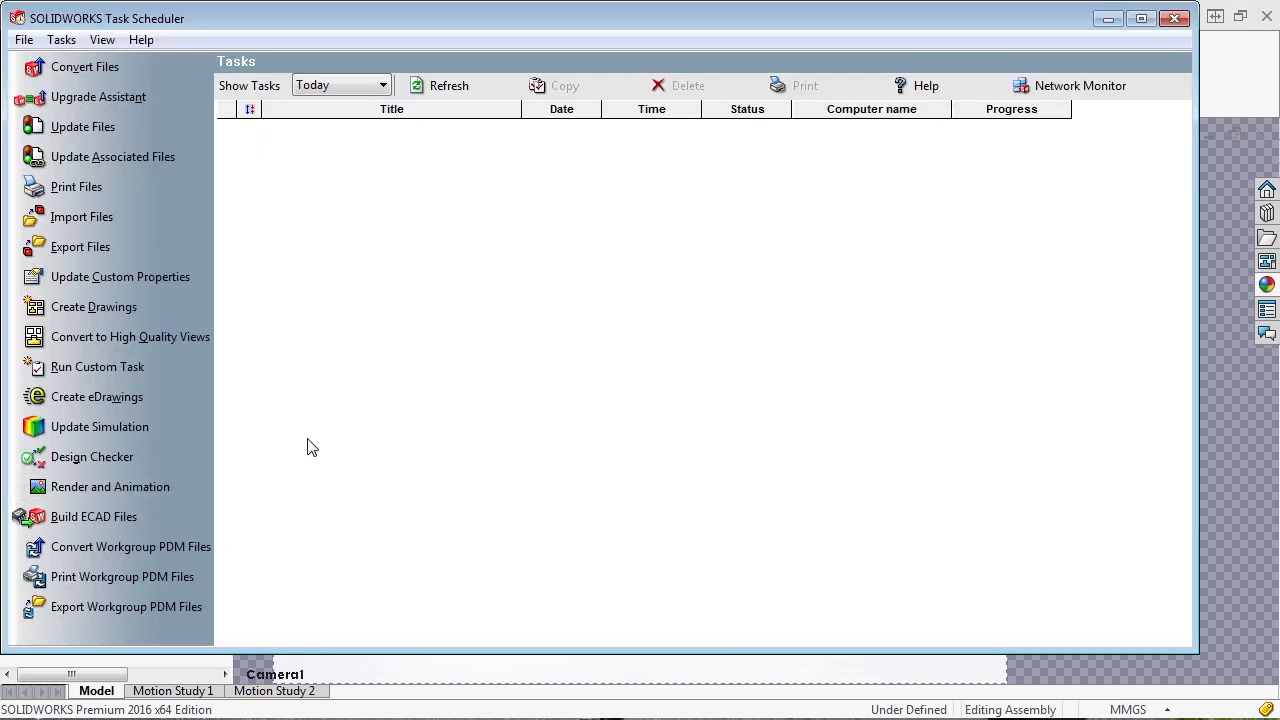
left_click(427, 89)
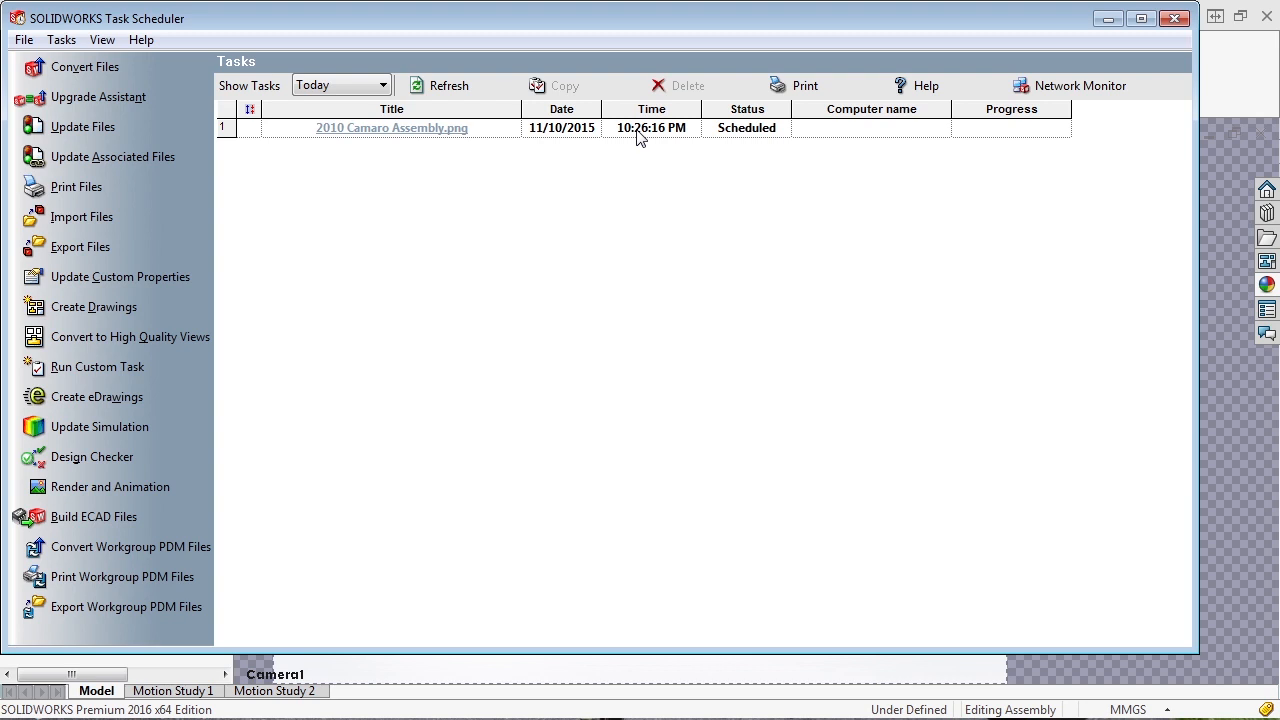
left_click(1106, 19)
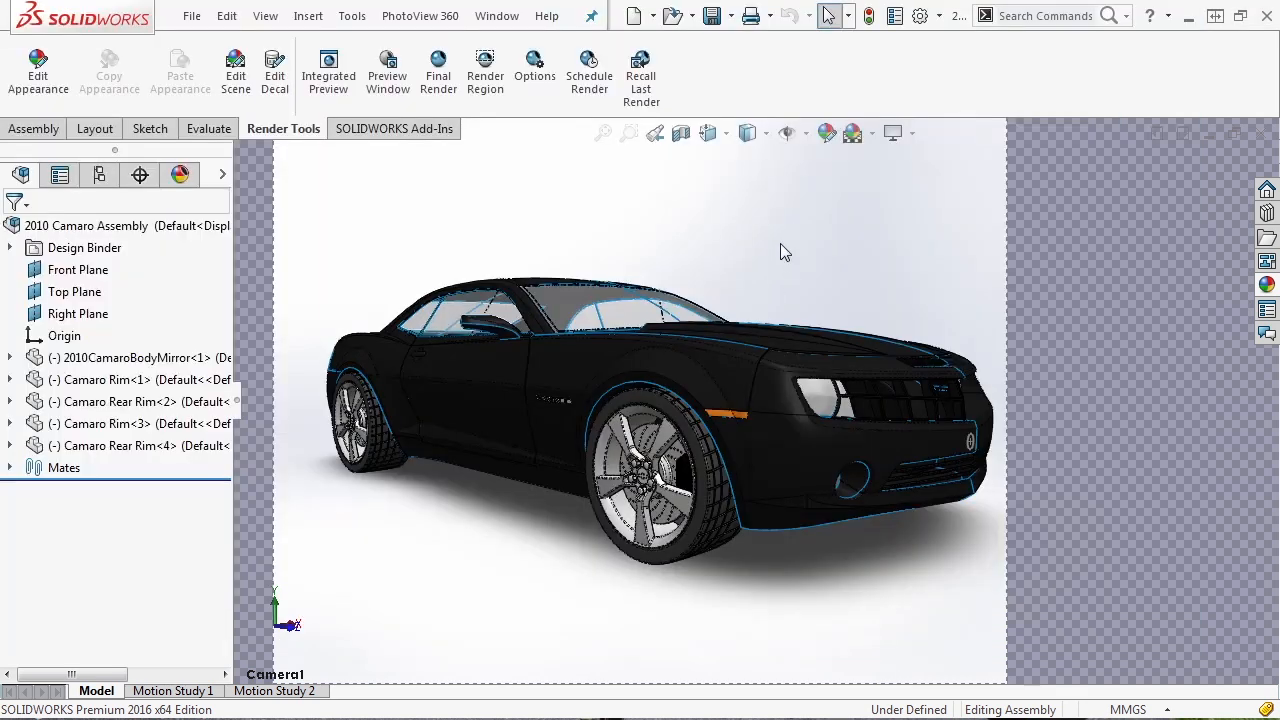
- Switch to the Camera2 view and try to schedule a second render that starts after the previous task
left_click(708, 133)
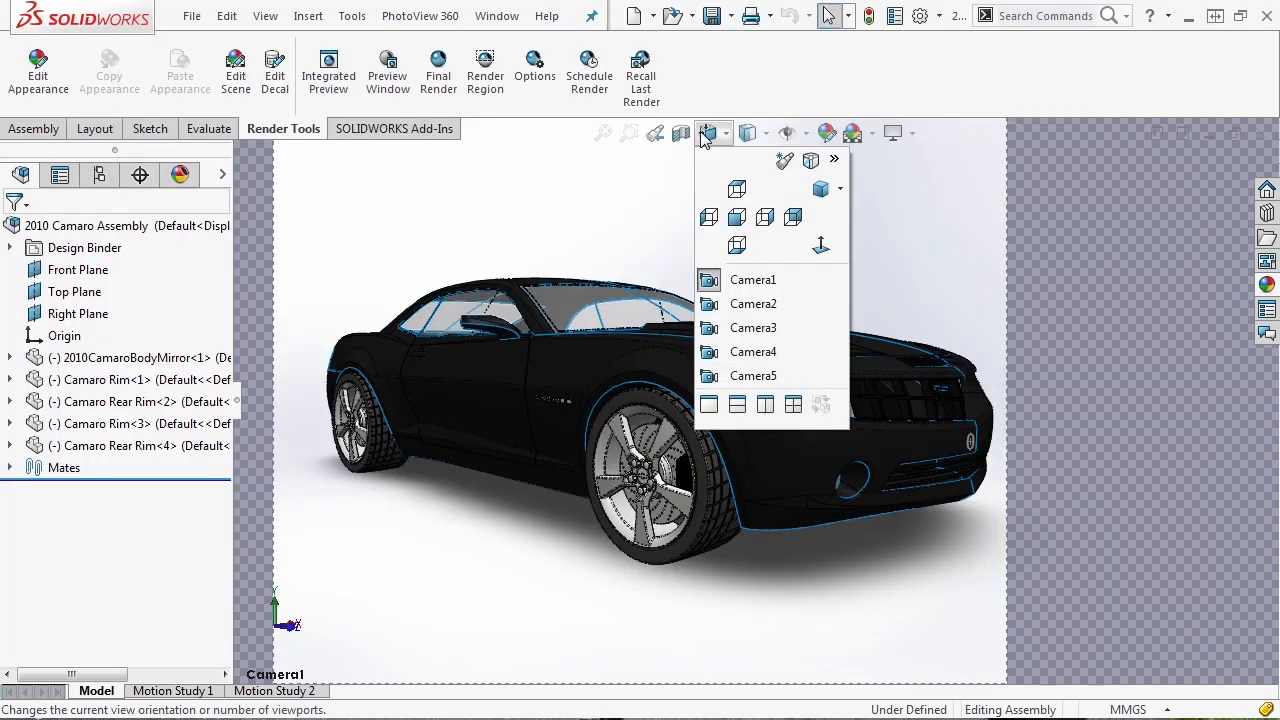
left_click(755, 304)
left_click(592, 75)
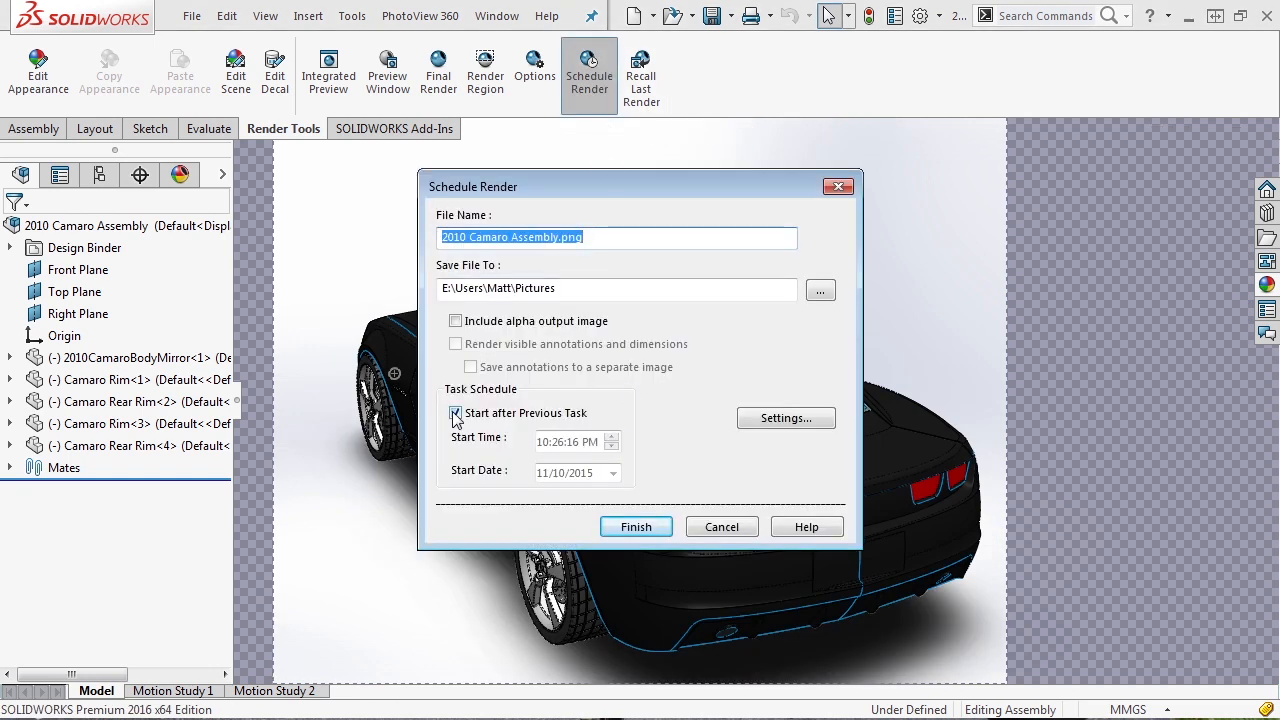
left_click(652, 530)
left_click(740, 405)
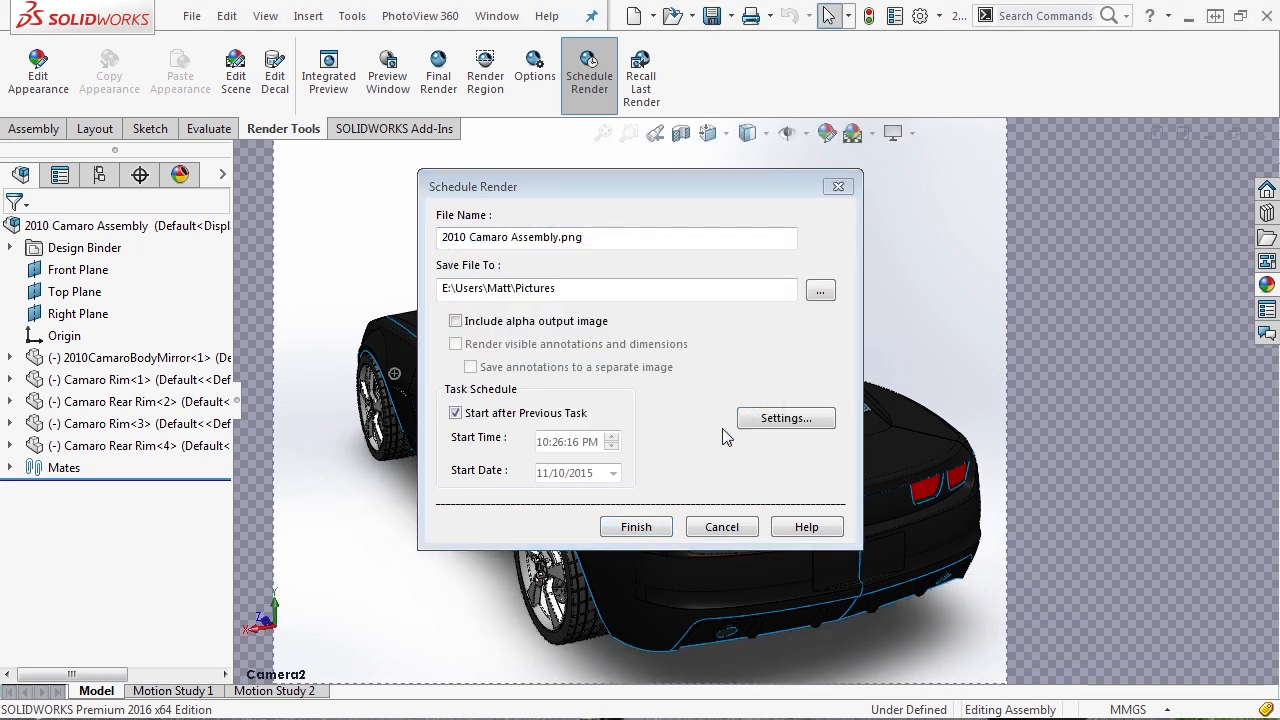
left_click(722, 527)
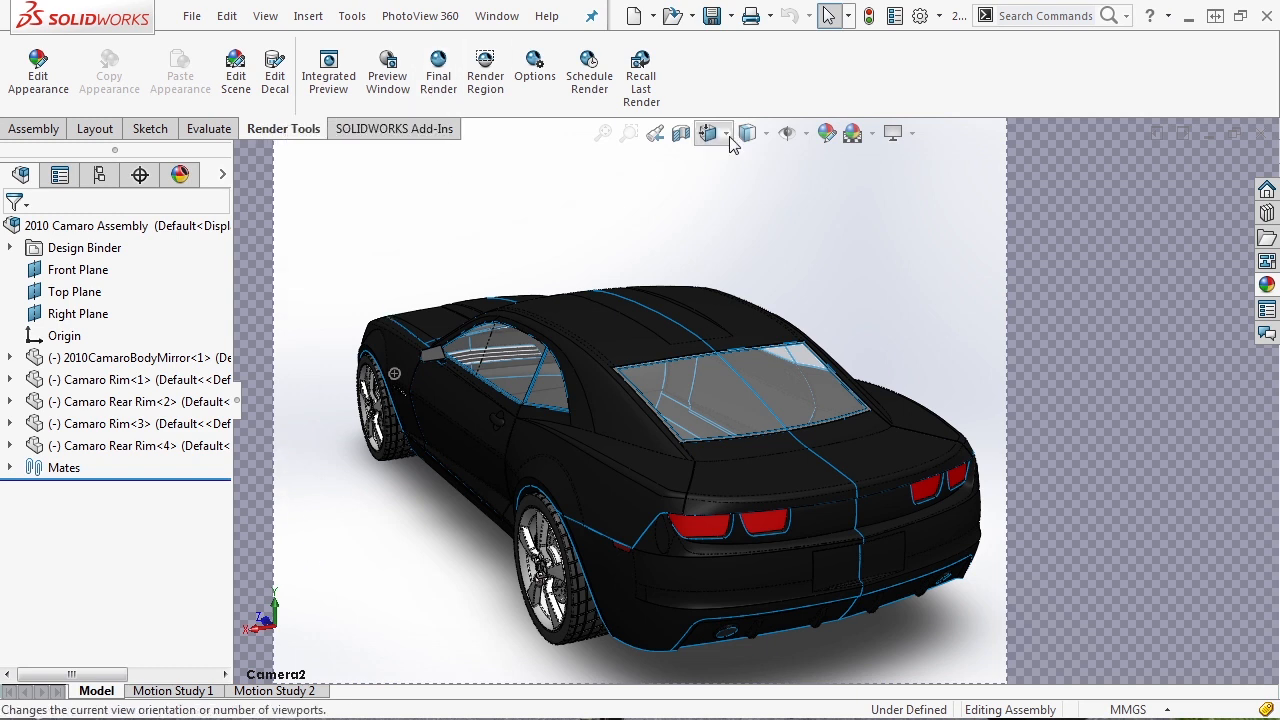
- Start the final render of the Camera2 view and minimize the preview window
left_click(451, 78)
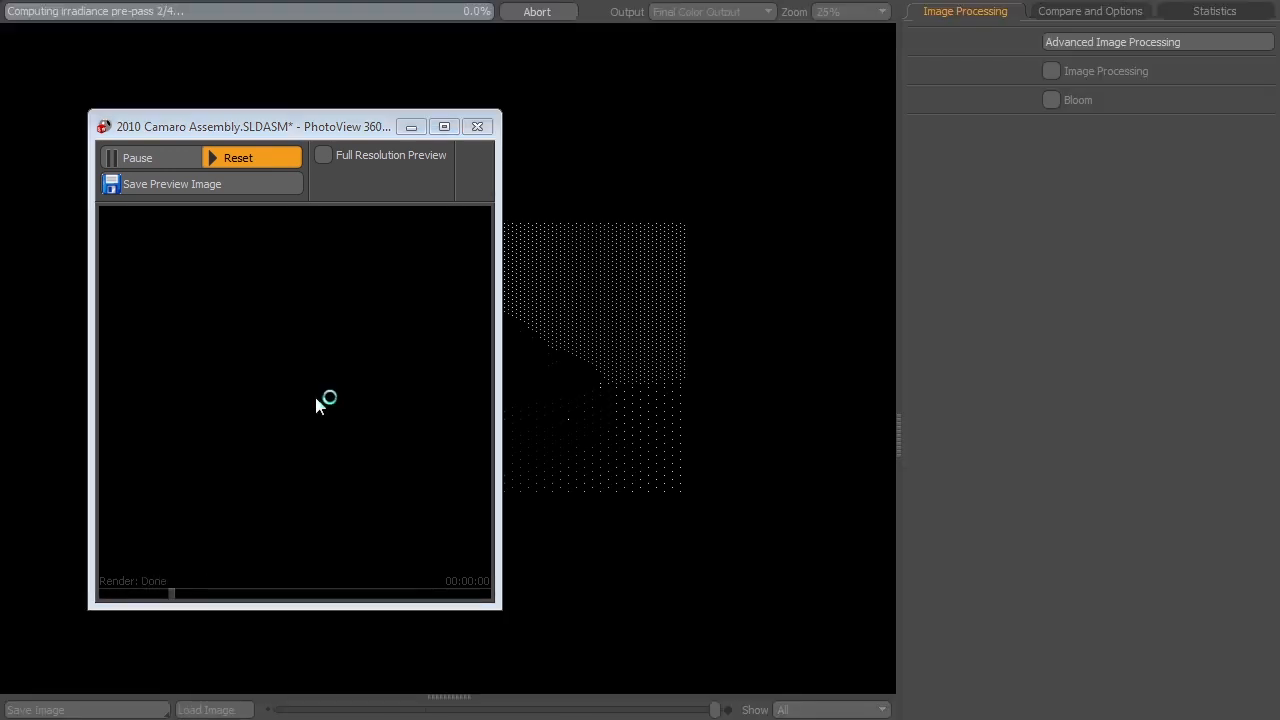
left_click(411, 126)
left_click(411, 126)
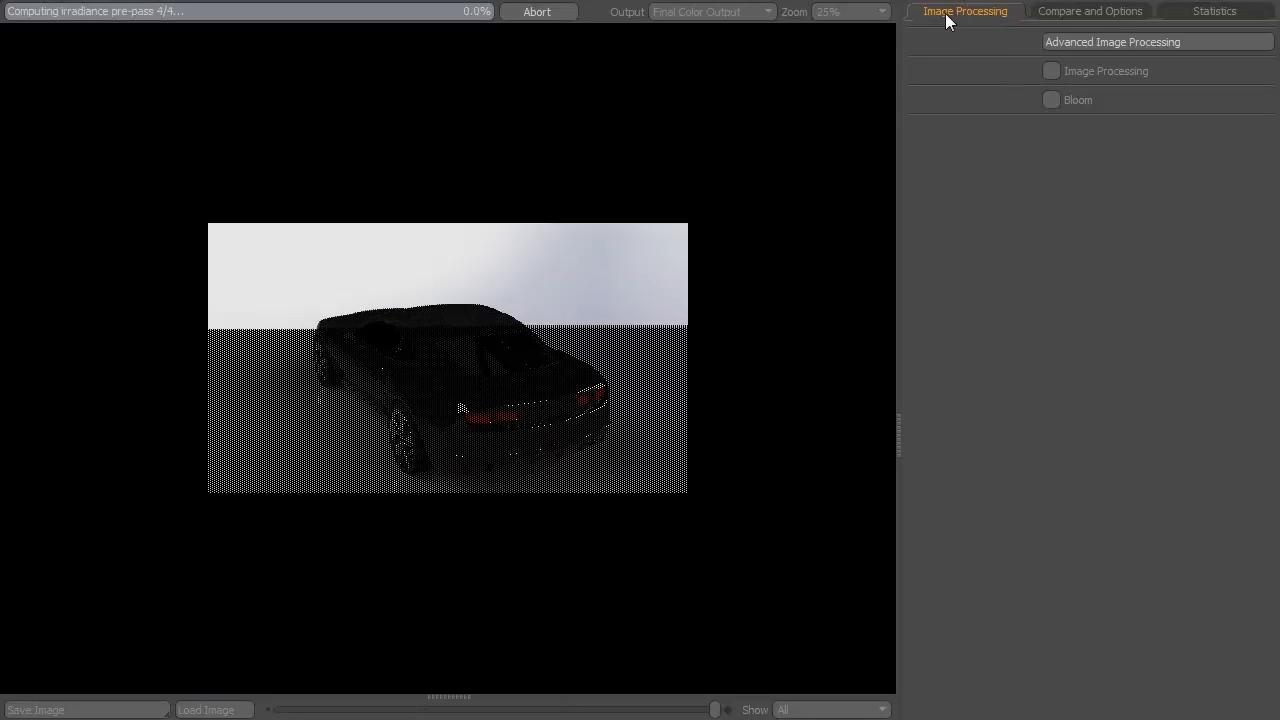
- Show the advanced image processing options, examine the render statistics, and return to image processing
left_click(1110, 41)
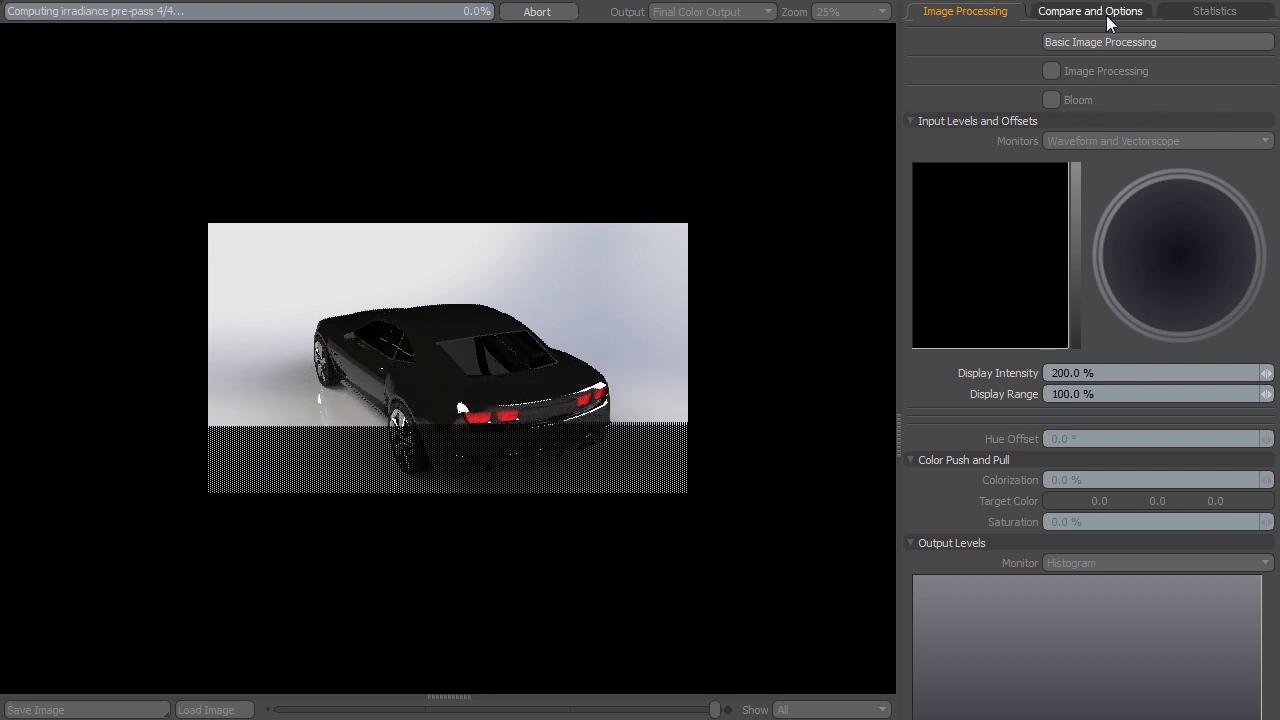
left_click(1213, 11)
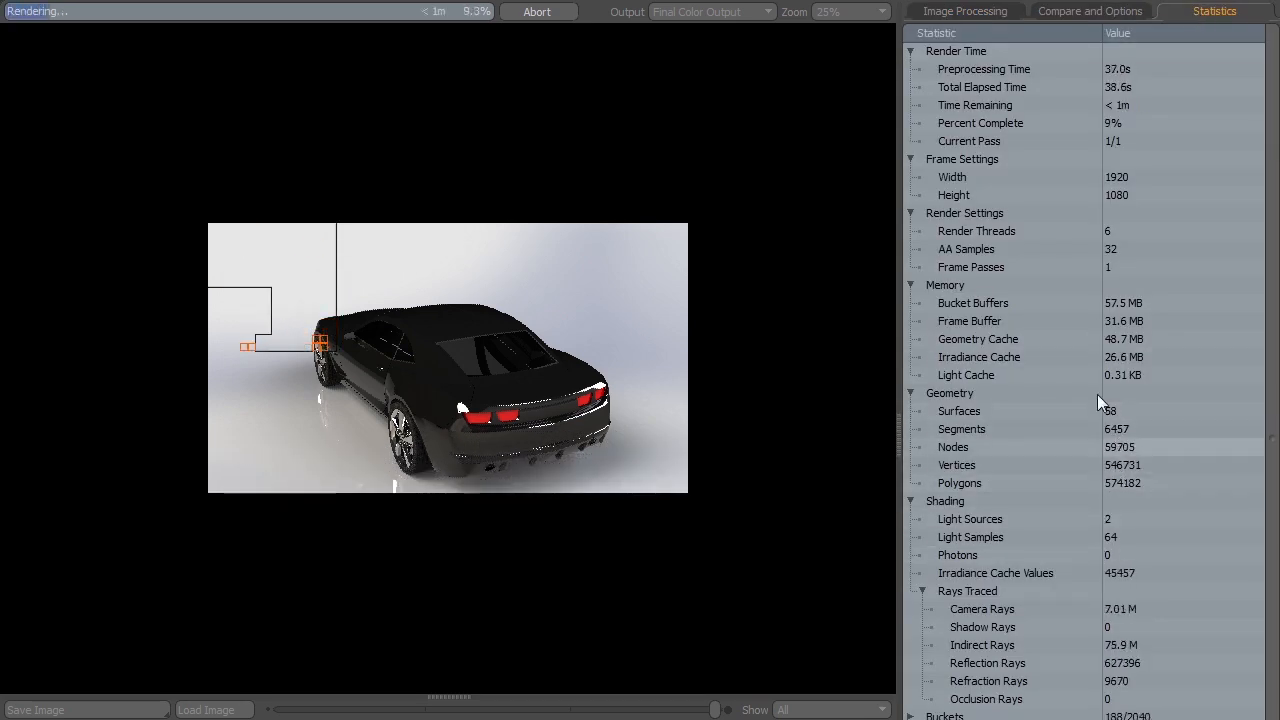
left_click(964, 12)
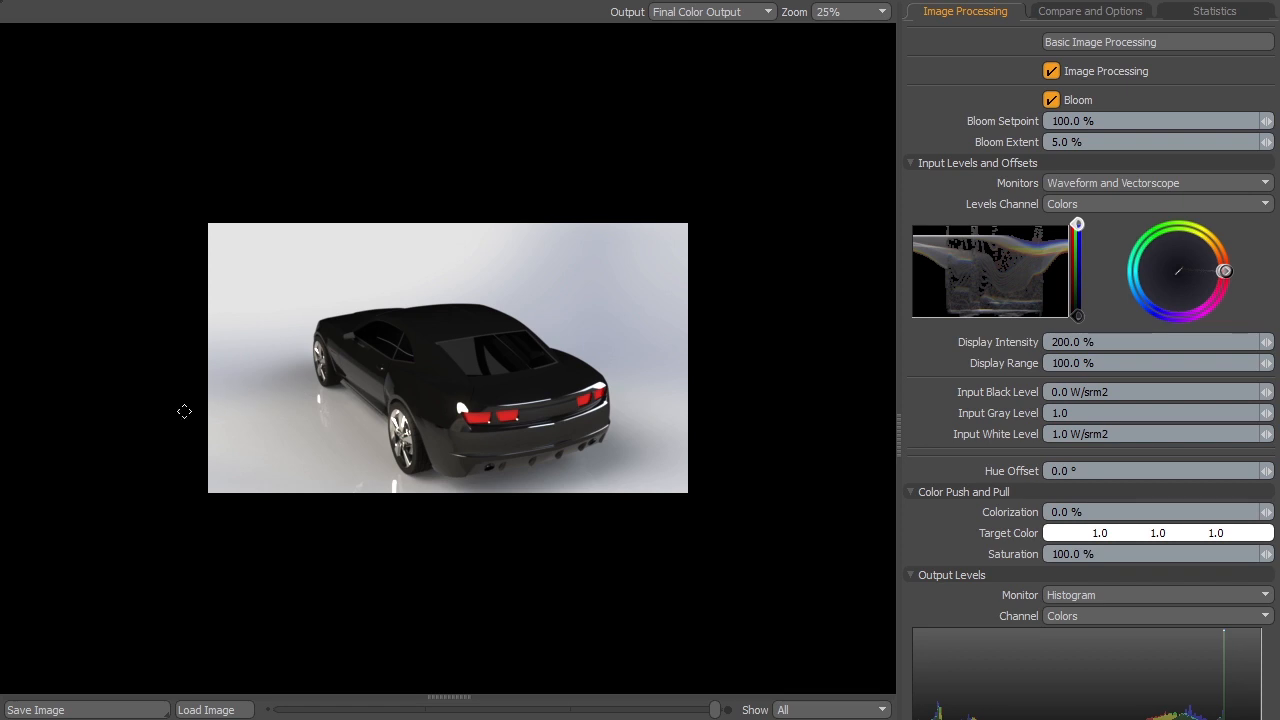
- Toggle bloom off and on to compare the rendered image, and try a bloom setpoint of 150%
left_click(1052, 100)
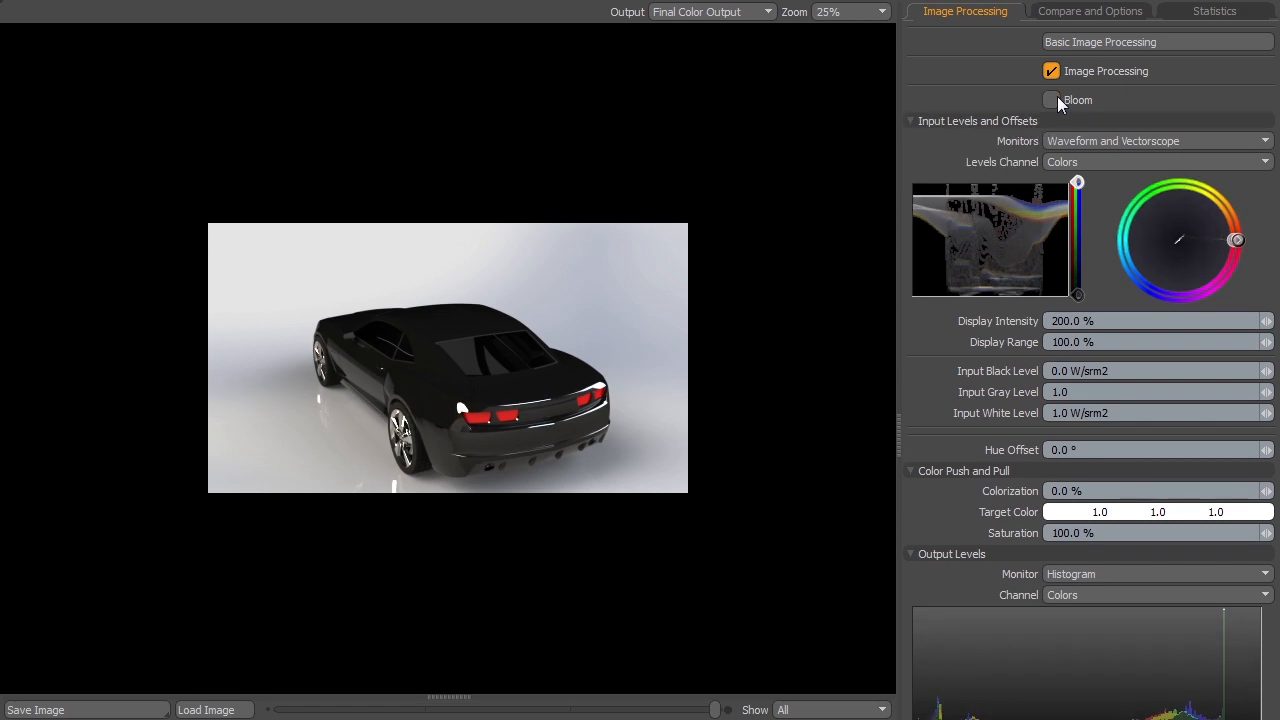
left_click(1052, 100)
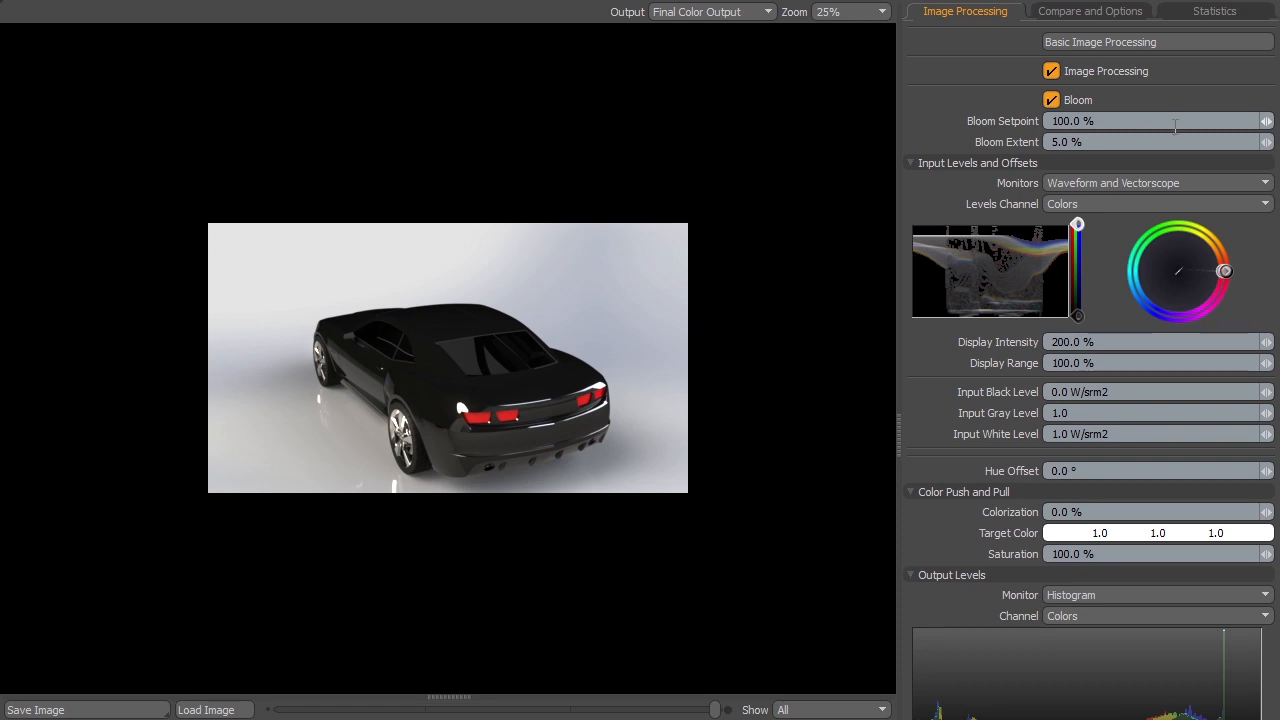
left_click_drag(1084, 121, 1013, 134)
type("15")
- Set the bloom extent to 25% and the bloom setpoint to 50% for the rendered image
left_click_drag(1098, 142, 972, 135)
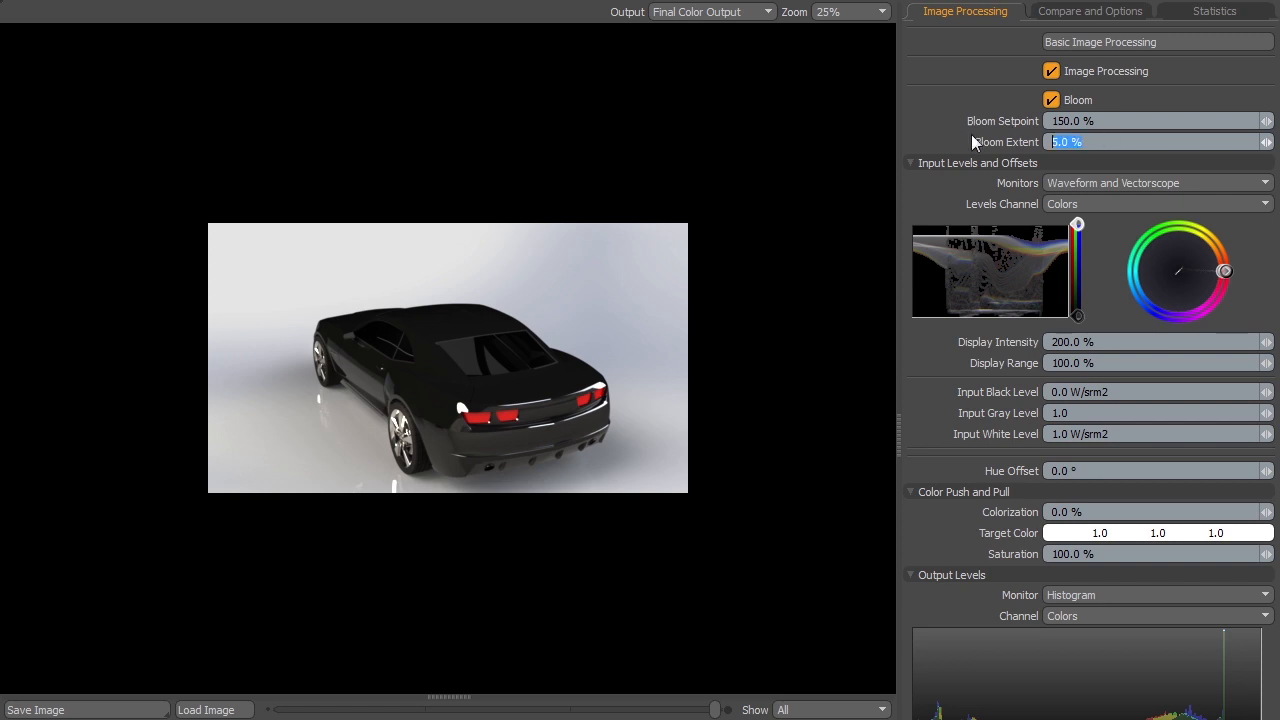
type("25")
key("Return")
left_click(1119, 118)
left_click_drag(1119, 118, 1045, 119)
type("50")
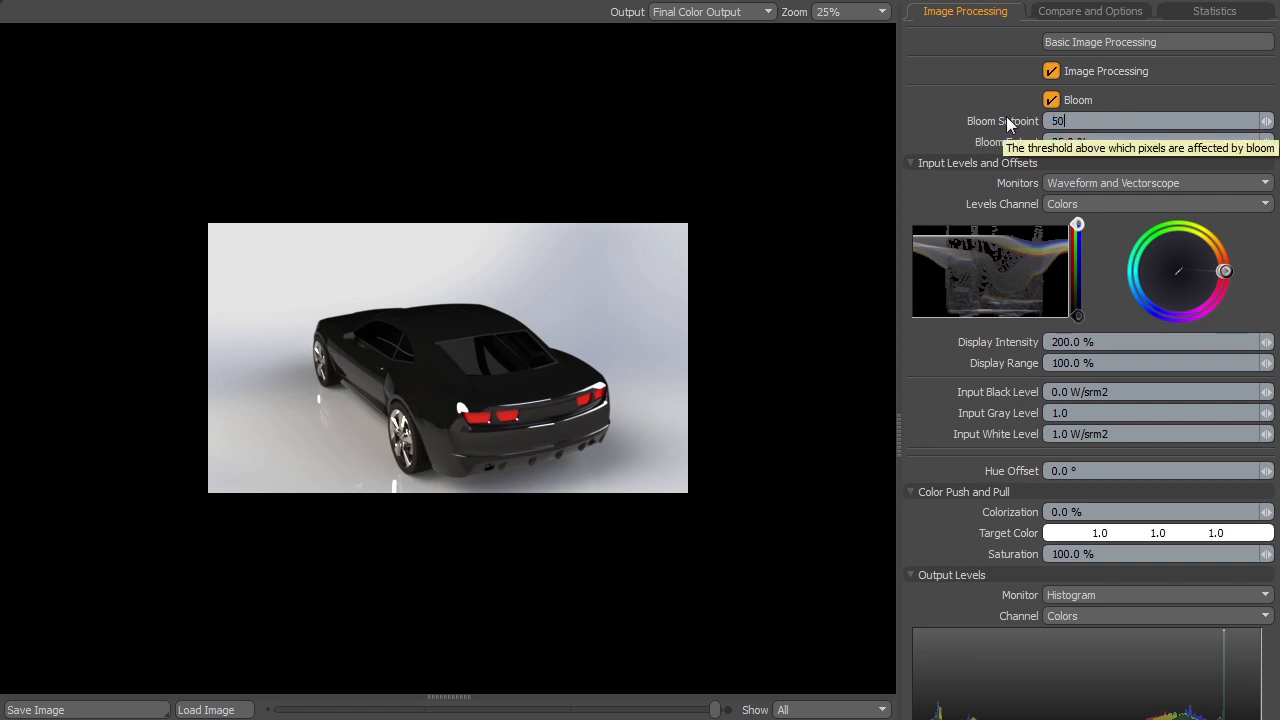
key("Return")
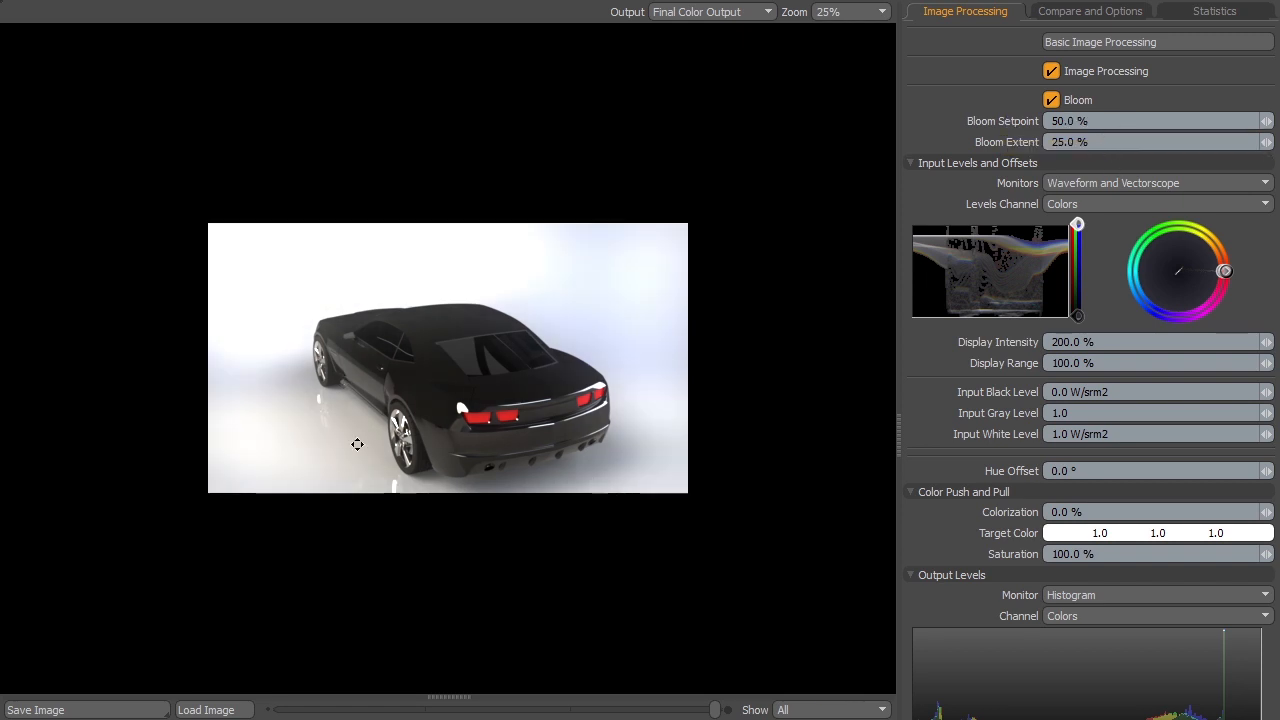
- Leave the final render window and close the PhotoView 360 preview window
left_click(1217, 267)
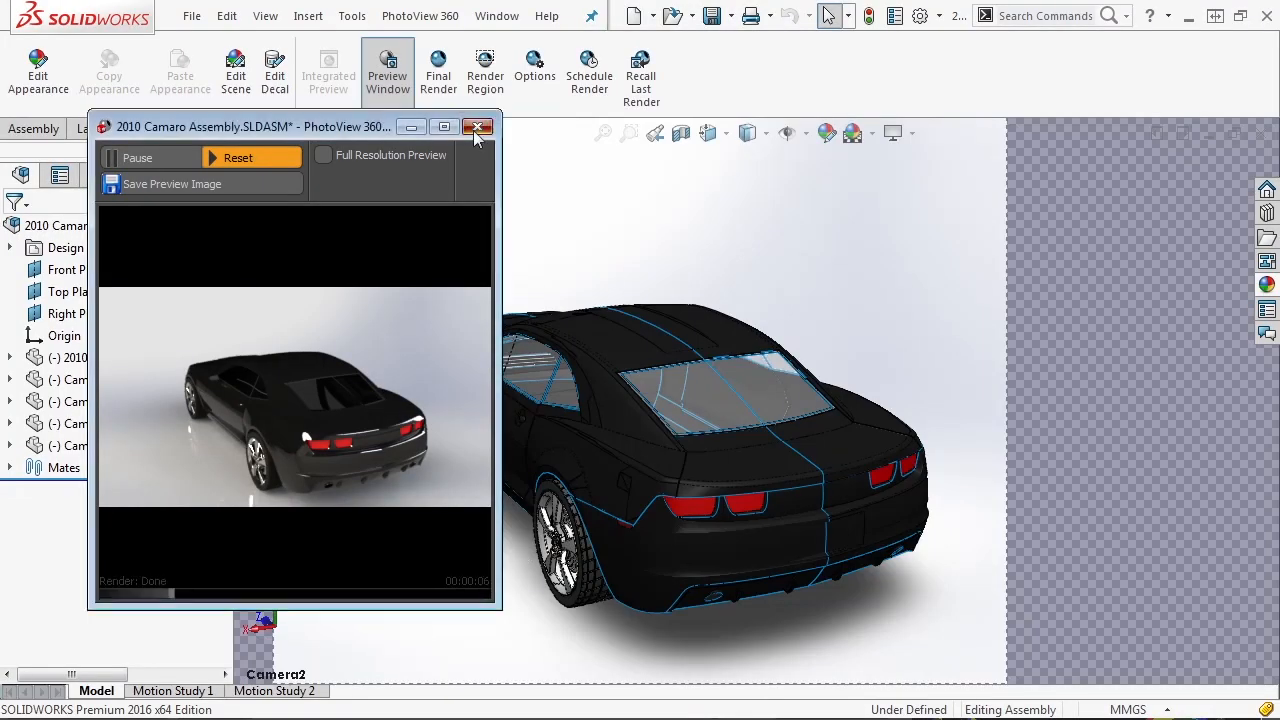
left_click(488, 127)
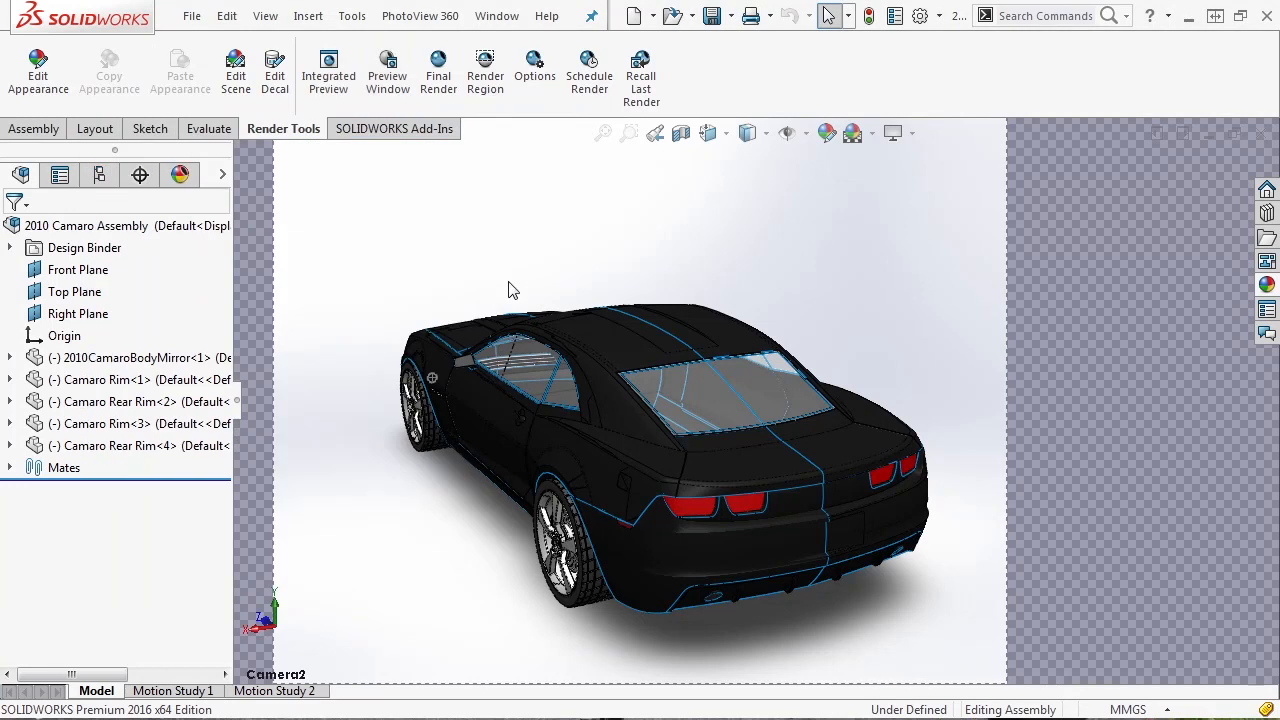